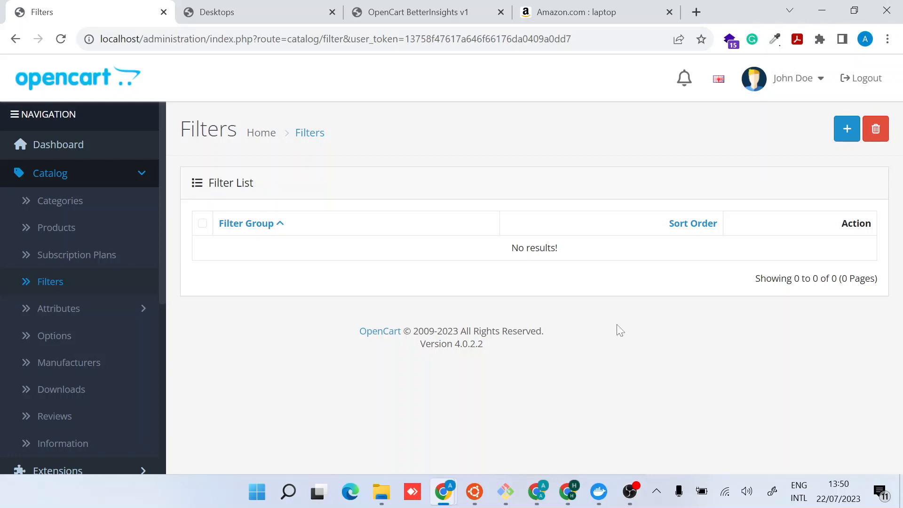
Rerun the Amazon 'laptop' search unfiltered and highlight the count of over 20,000 results
{"action": "left_click", "coordinate": [578, 12]}
{"action": "scroll", "coordinate": [242, 202], "scroll_direction": "up", "scroll_amount": 5}
{"action": "scroll", "coordinate": [242, 203], "scroll_direction": "up", "scroll_amount": 5}
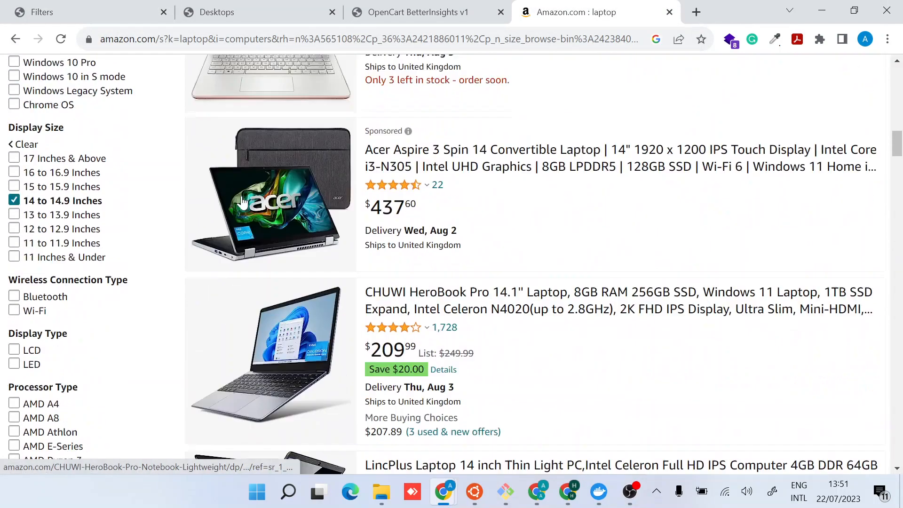
{"action": "scroll", "coordinate": [242, 203], "scroll_direction": "up", "scroll_amount": 5}
{"action": "scroll", "coordinate": [242, 202], "scroll_direction": "up", "scroll_amount": 1}
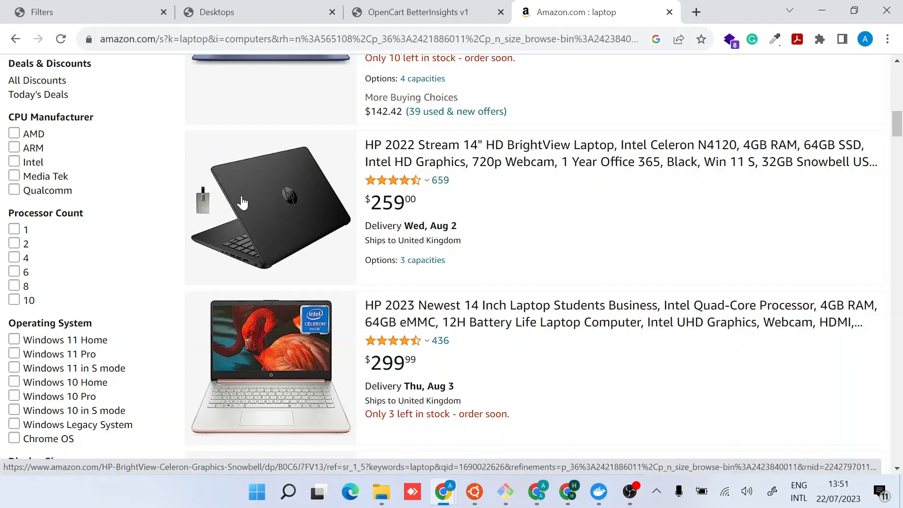
{"action": "scroll", "coordinate": [242, 202], "scroll_direction": "up", "scroll_amount": 5}
{"action": "scroll", "coordinate": [242, 203], "scroll_direction": "up", "scroll_amount": 5}
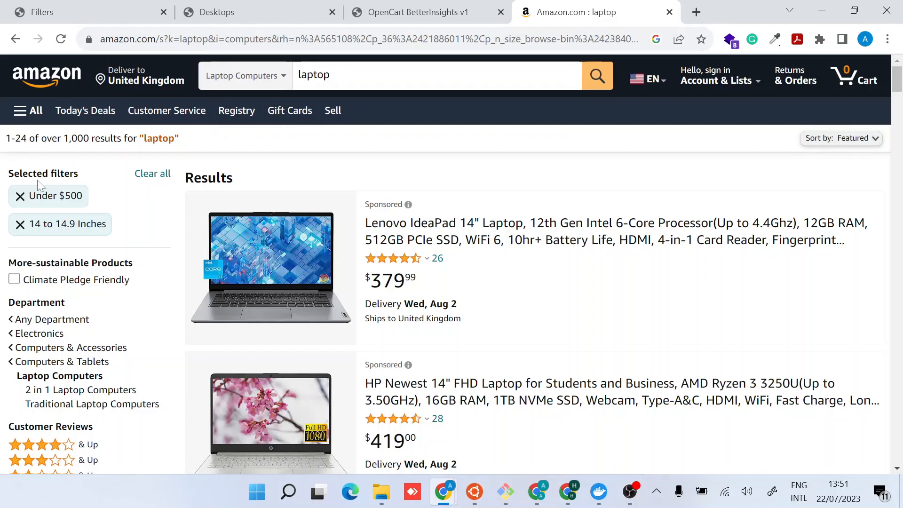
{"action": "left_click", "coordinate": [423, 74]}
{"action": "key", "text": "Return"}
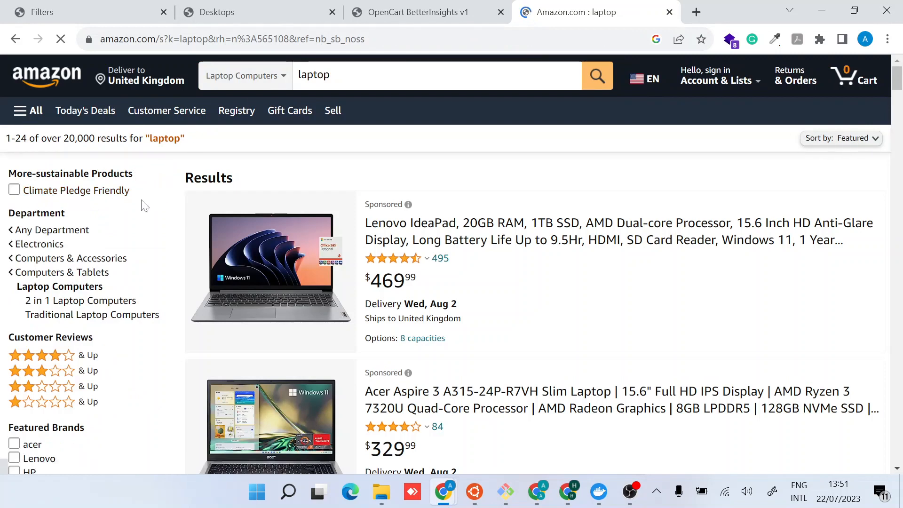
{"action": "double_click", "coordinate": [74, 139]}
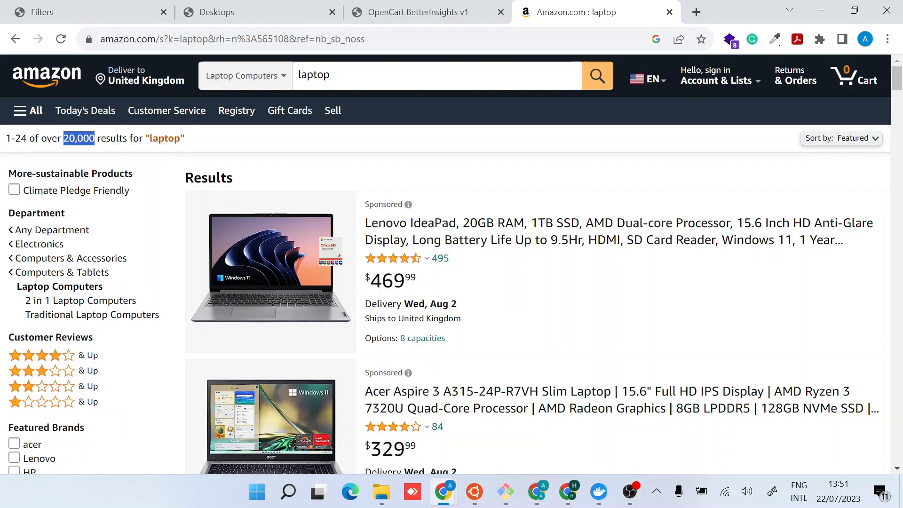
{"action": "scroll", "coordinate": [71, 233], "scroll_direction": "down", "scroll_amount": 3}
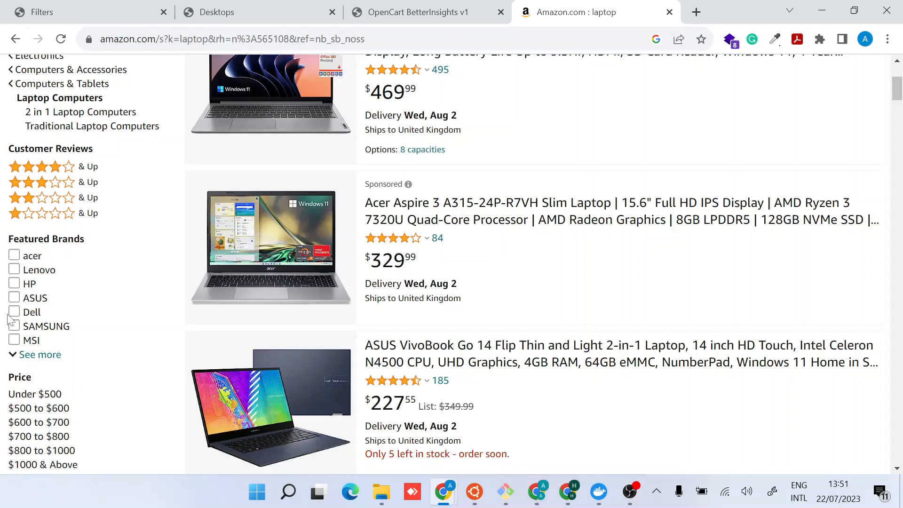
Refine Amazon laptops to Lenovo, Under $500, Solid State Drive, reducing results to 838 then 588
{"action": "left_click", "coordinate": [14, 326]}
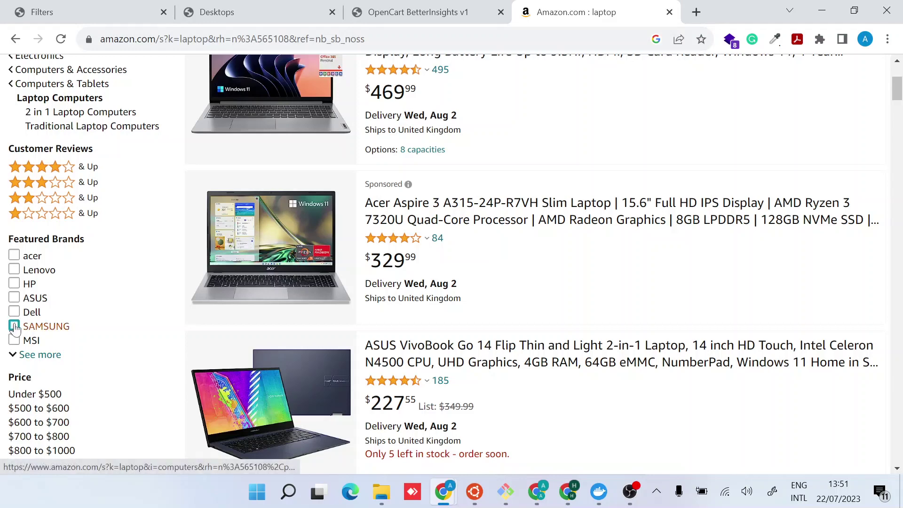
{"action": "left_click", "coordinate": [15, 269]}
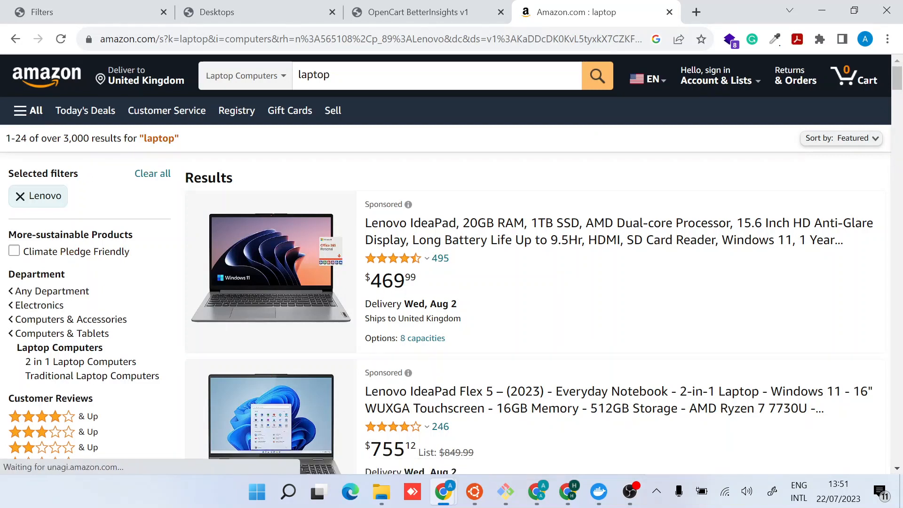
{"action": "scroll", "coordinate": [93, 272], "scroll_direction": "down", "scroll_amount": 4}
{"action": "scroll", "coordinate": [94, 272], "scroll_direction": "down", "scroll_amount": 1}
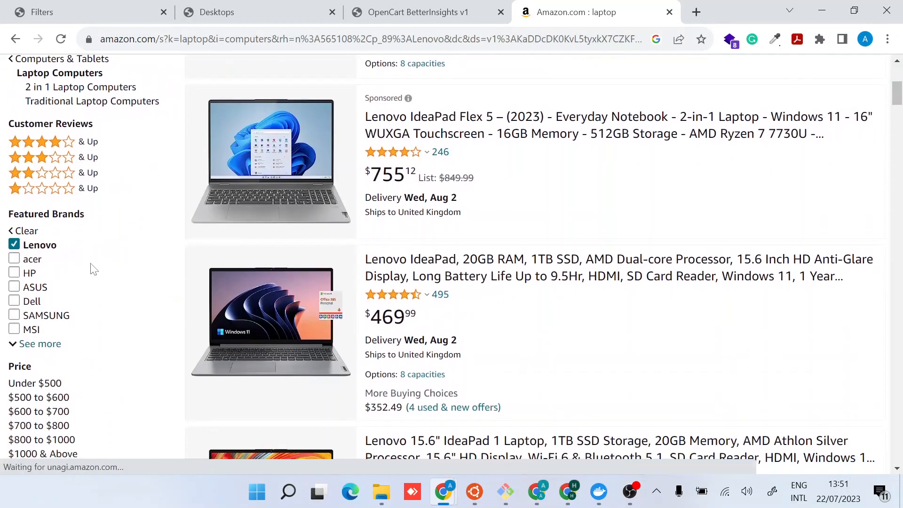
{"action": "scroll", "coordinate": [94, 272], "scroll_direction": "down", "scroll_amount": 2}
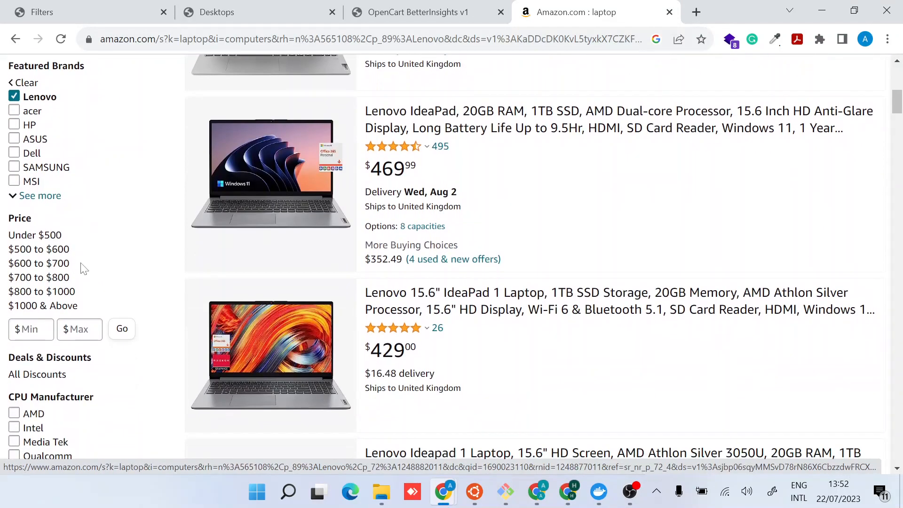
{"action": "left_click", "coordinate": [49, 239]}
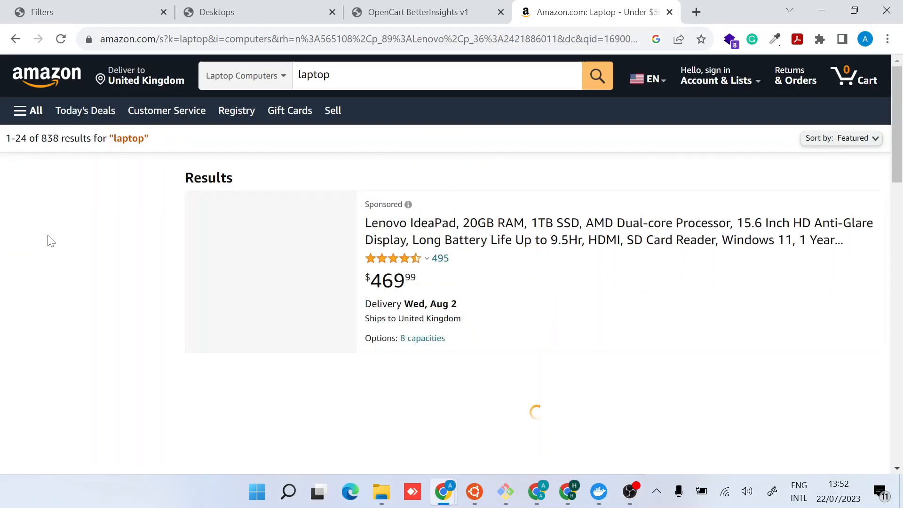
{"action": "scroll", "coordinate": [229, 267], "scroll_direction": "down", "scroll_amount": 2}
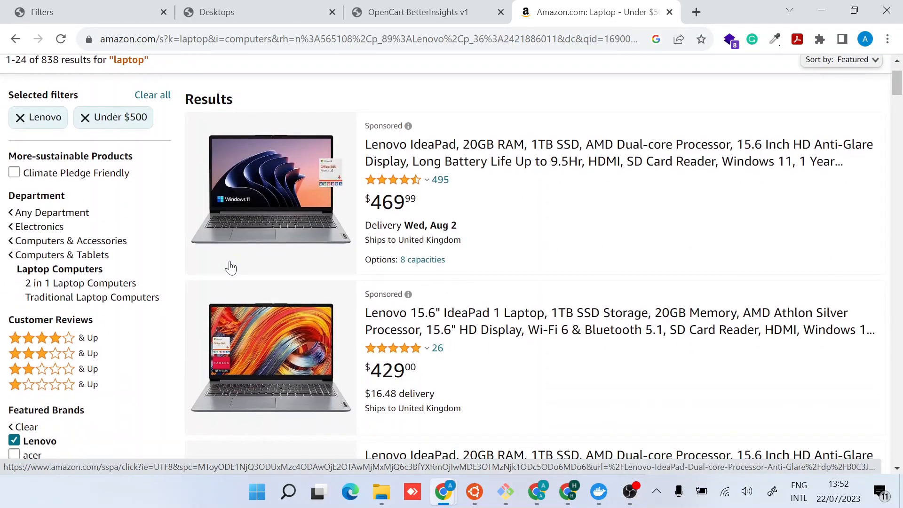
{"action": "scroll", "coordinate": [229, 267], "scroll_direction": "up", "scroll_amount": 2}
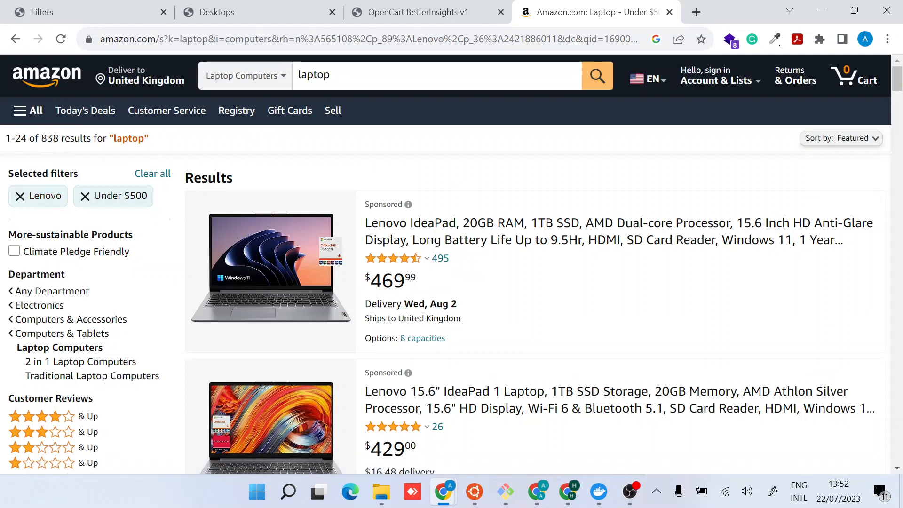
{"action": "double_click", "coordinate": [50, 137]}
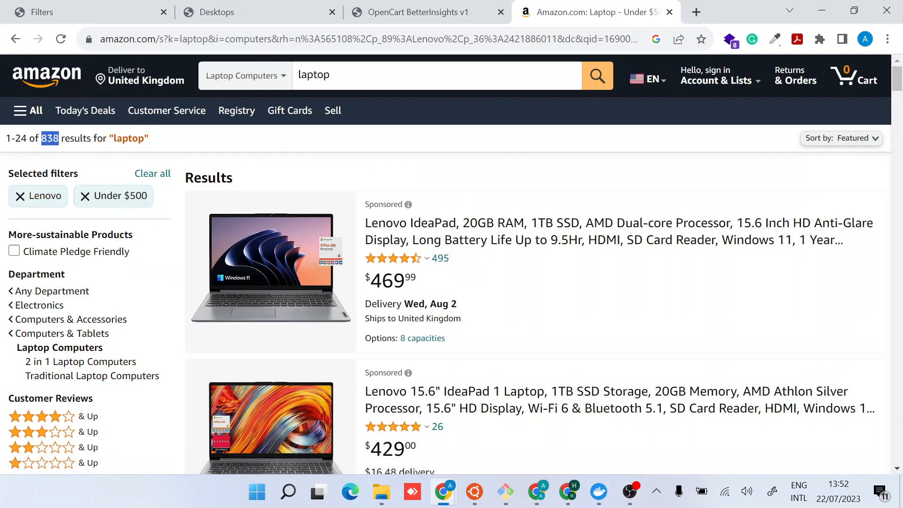
{"action": "scroll", "coordinate": [50, 138], "scroll_direction": "down", "scroll_amount": 5}
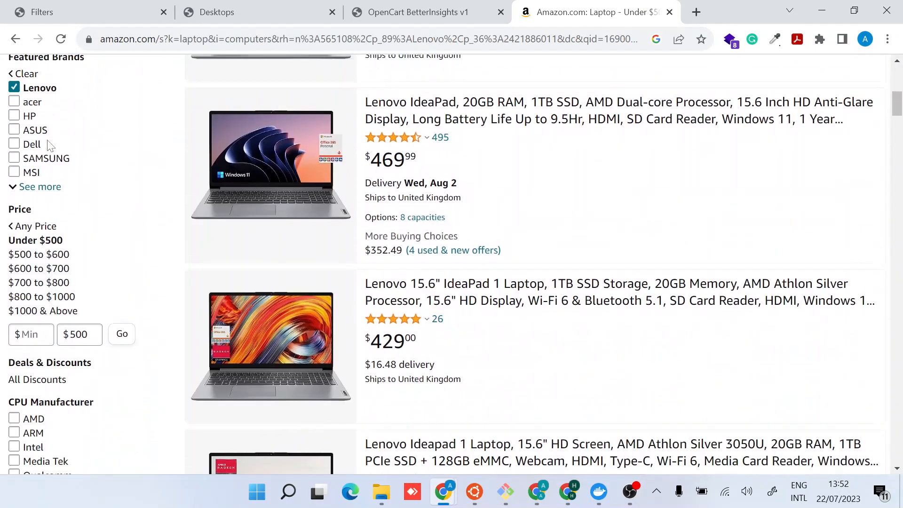
{"action": "scroll", "coordinate": [50, 145], "scroll_direction": "down", "scroll_amount": 3}
{"action": "scroll", "coordinate": [49, 145], "scroll_direction": "down", "scroll_amount": 2}
{"action": "scroll", "coordinate": [50, 145], "scroll_direction": "down", "scroll_amount": 2}
{"action": "scroll", "coordinate": [50, 144], "scroll_direction": "down", "scroll_amount": 2}
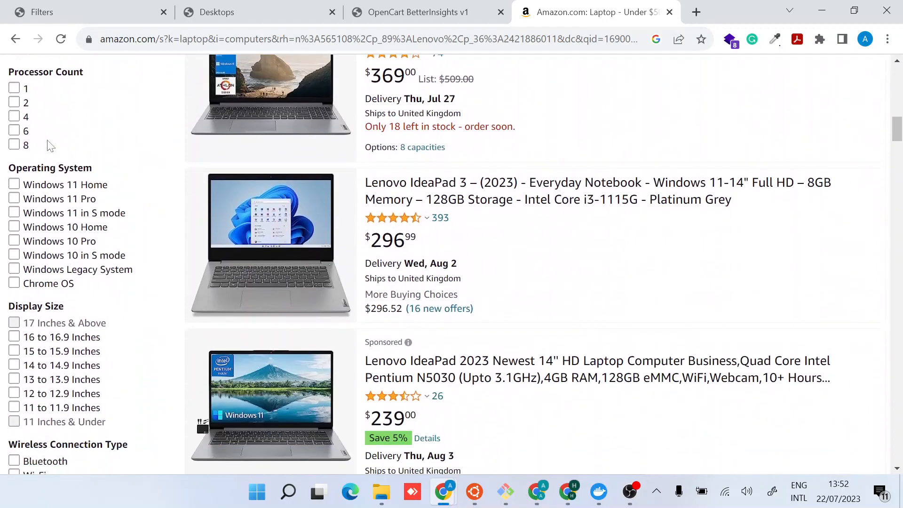
{"action": "scroll", "coordinate": [49, 145], "scroll_direction": "down", "scroll_amount": 2}
{"action": "scroll", "coordinate": [49, 145], "scroll_direction": "down", "scroll_amount": 2}
{"action": "scroll", "coordinate": [50, 145], "scroll_direction": "down", "scroll_amount": 2}
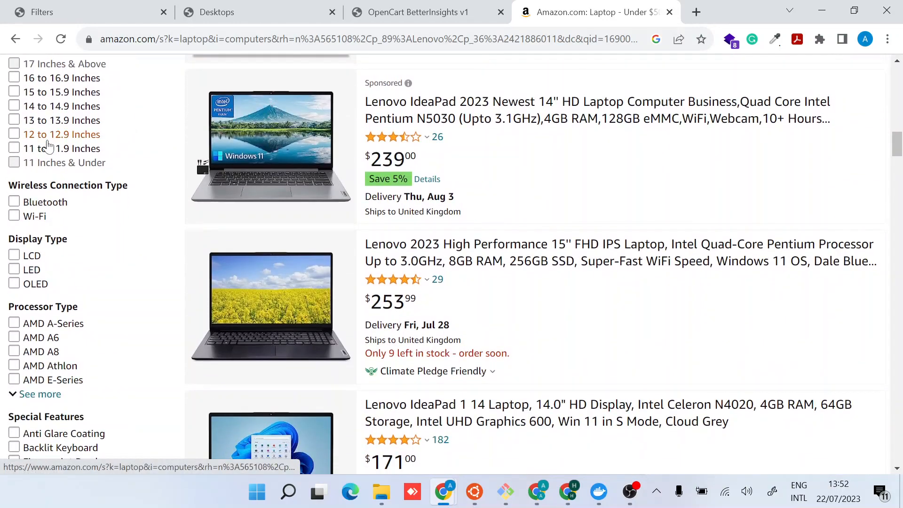
{"action": "scroll", "coordinate": [50, 145], "scroll_direction": "down", "scroll_amount": 3}
{"action": "scroll", "coordinate": [49, 144], "scroll_direction": "down", "scroll_amount": 2}
{"action": "scroll", "coordinate": [49, 144], "scroll_direction": "down", "scroll_amount": 2}
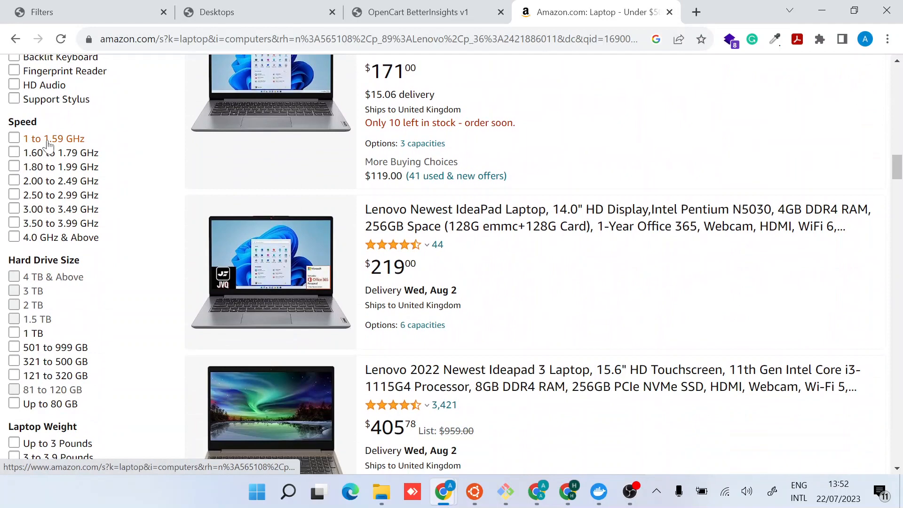
{"action": "scroll", "coordinate": [117, 242], "scroll_direction": "down", "scroll_amount": 4}
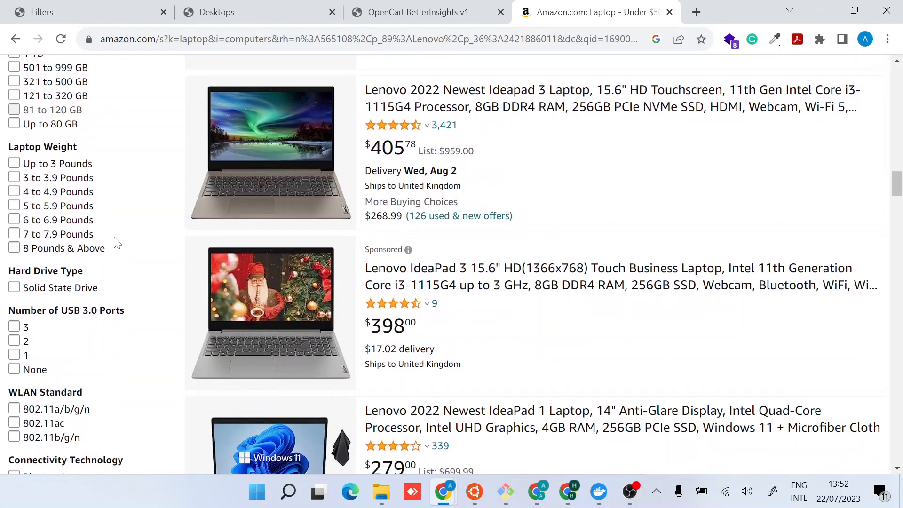
{"action": "scroll", "coordinate": [117, 242], "scroll_direction": "down", "scroll_amount": 2}
{"action": "scroll", "coordinate": [117, 242], "scroll_direction": "down", "scroll_amount": 1}
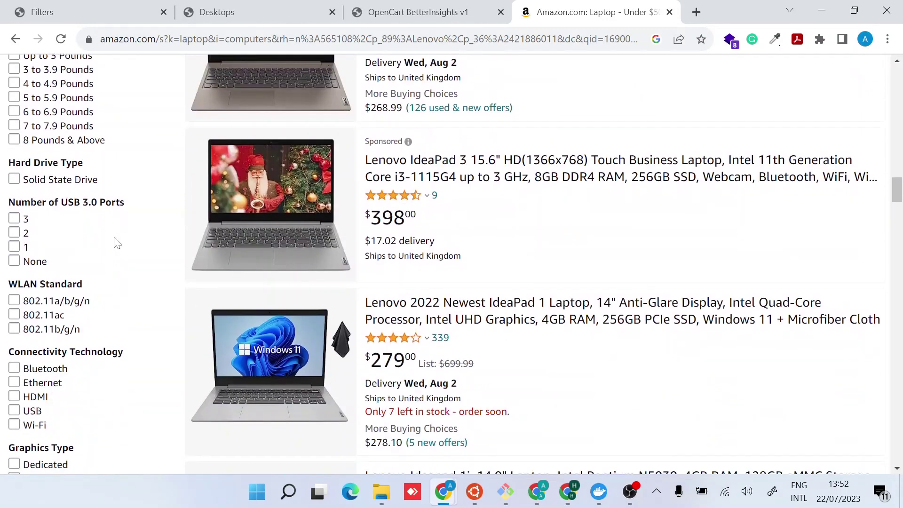
{"action": "left_click", "coordinate": [14, 180]}
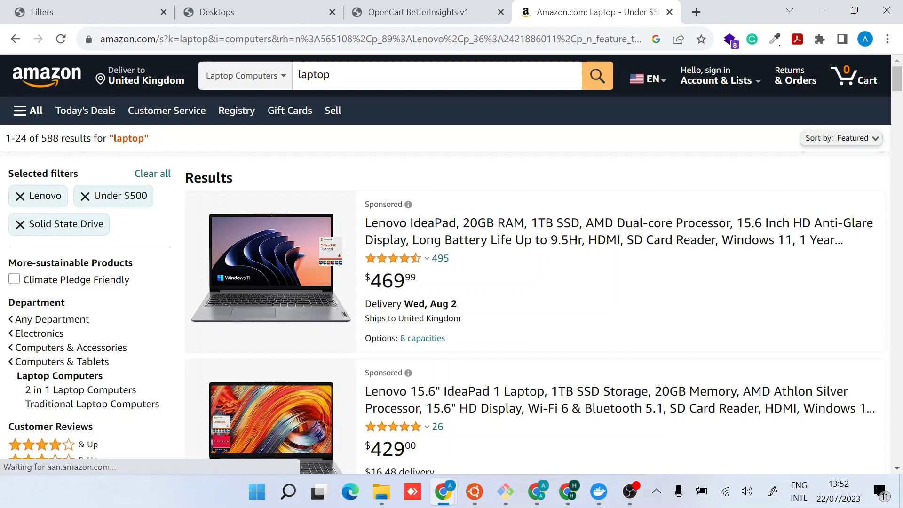
{"action": "double_click", "coordinate": [49, 138]}
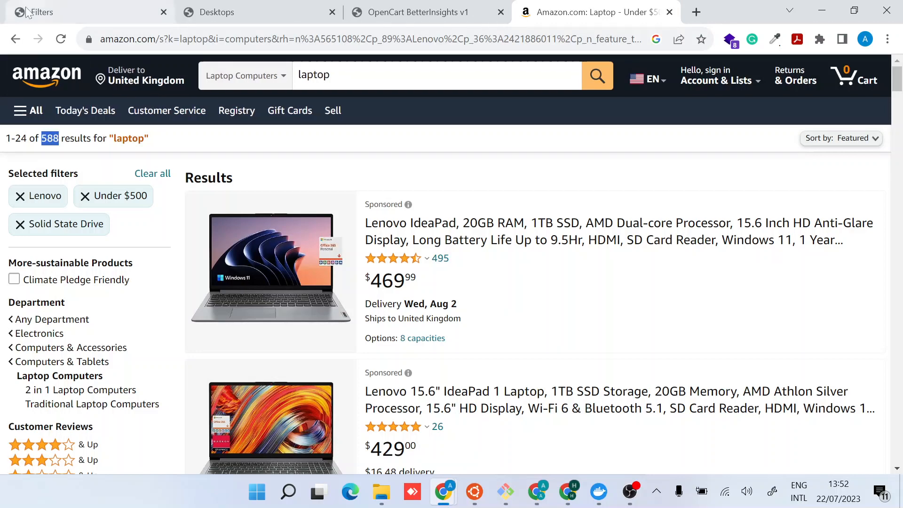
Return to the OpenCart Filters list, reload it and compare with the Amazon results
{"action": "left_click", "coordinate": [42, 12]}
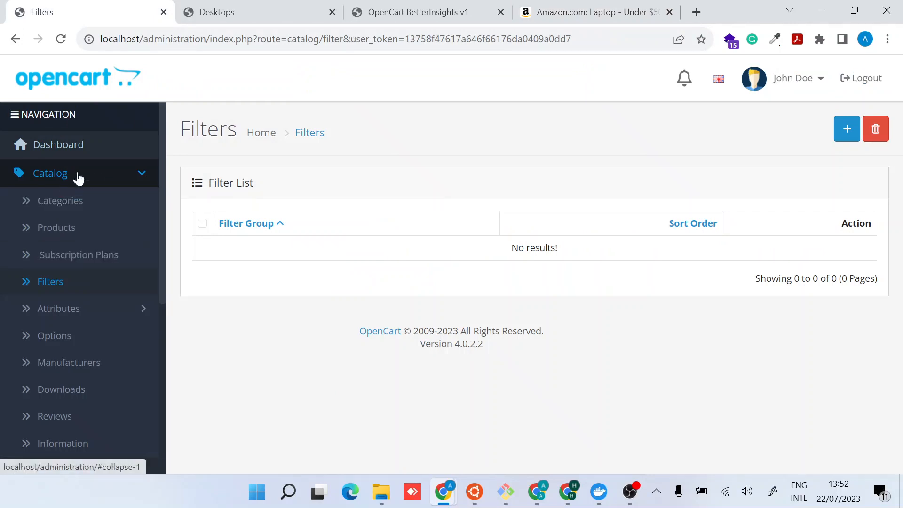
{"action": "left_click", "coordinate": [54, 289]}
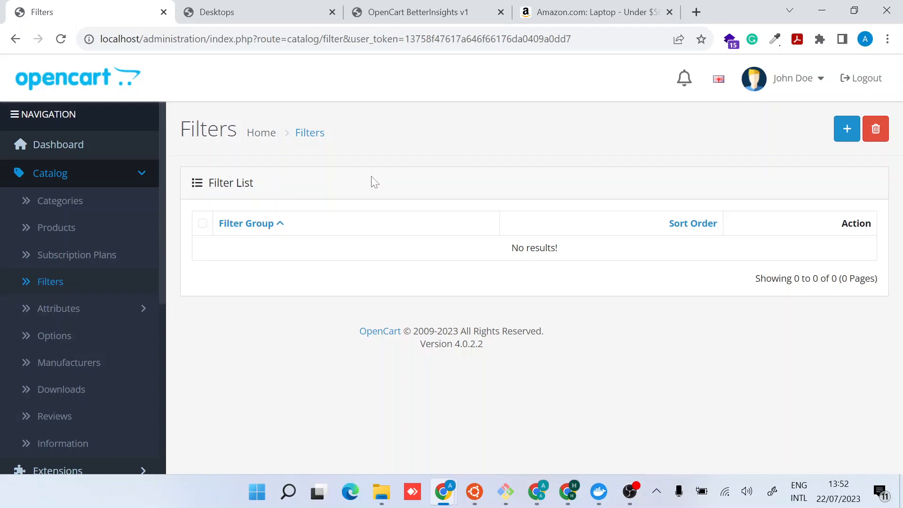
{"action": "left_click", "coordinate": [568, 14]}
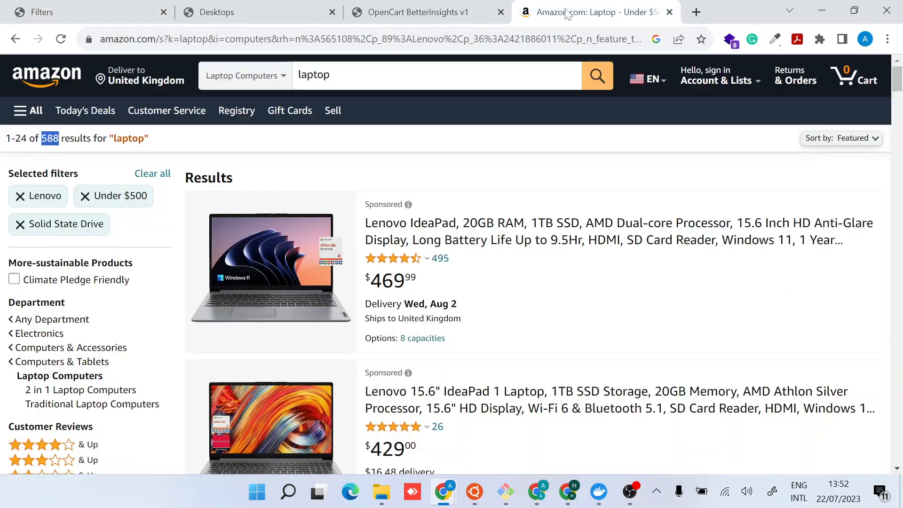
{"action": "scroll", "coordinate": [43, 295], "scroll_direction": "down", "scroll_amount": 5}
{"action": "scroll", "coordinate": [50, 318], "scroll_direction": "down", "scroll_amount": 2}
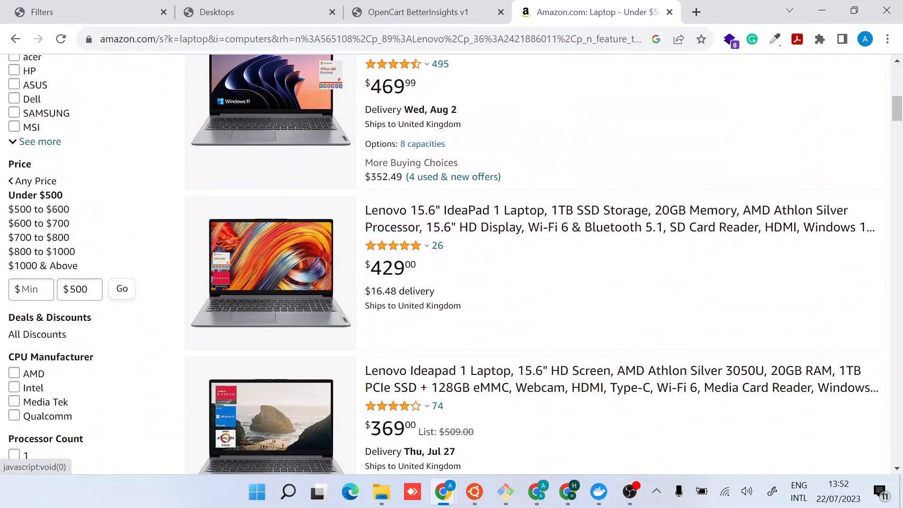
{"action": "scroll", "coordinate": [60, 373], "scroll_direction": "down", "scroll_amount": 1}
{"action": "scroll", "coordinate": [60, 373], "scroll_direction": "down", "scroll_amount": 1}
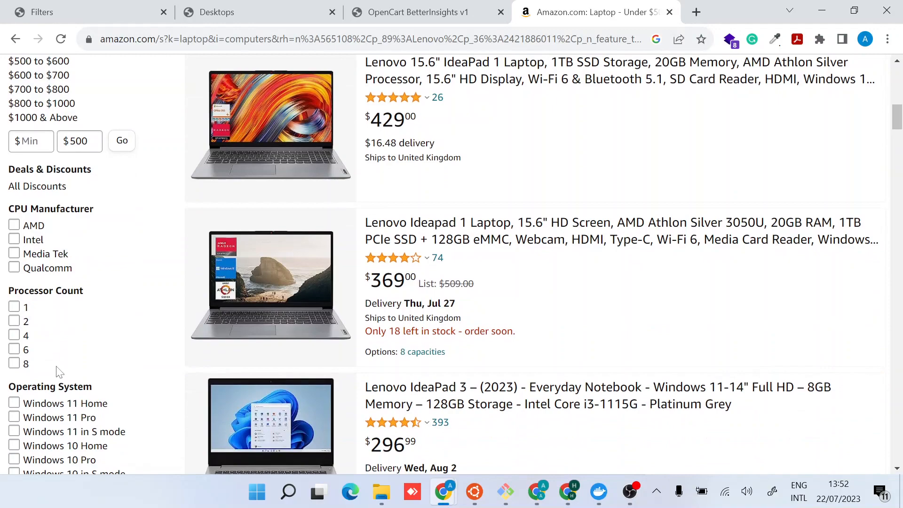
{"action": "scroll", "coordinate": [59, 373], "scroll_direction": "up", "scroll_amount": 5}
{"action": "scroll", "coordinate": [60, 373], "scroll_direction": "up", "scroll_amount": 5}
{"action": "left_click", "coordinate": [42, 12]}
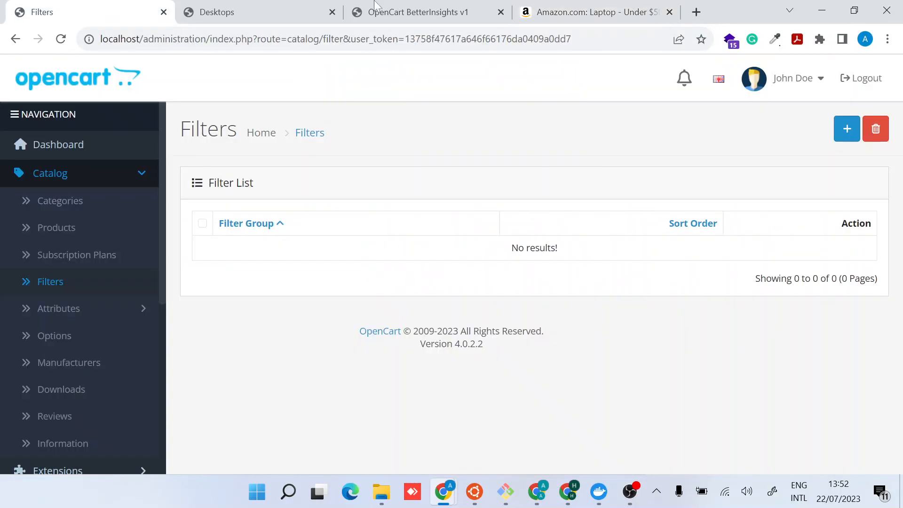
Start a new filter group and drag the Filters tab out into its own window
{"action": "left_click", "coordinate": [846, 128]}
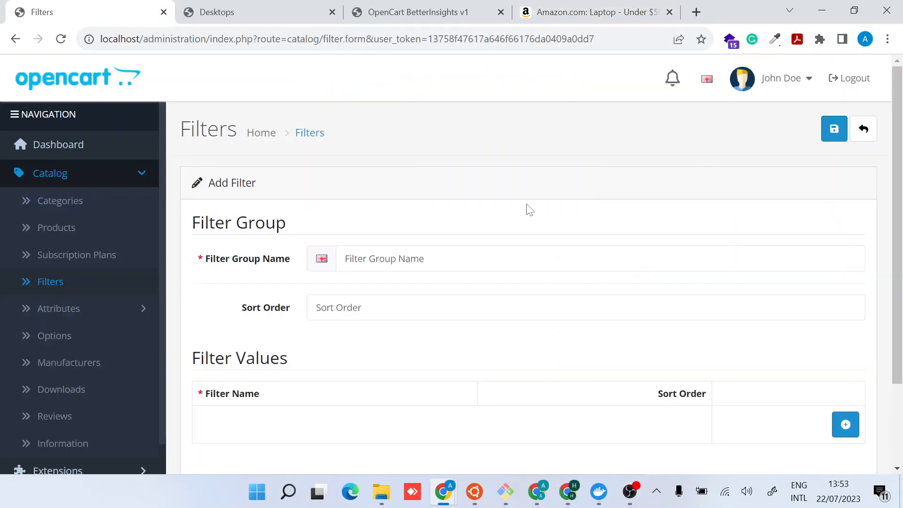
{"action": "left_click", "coordinate": [445, 258]}
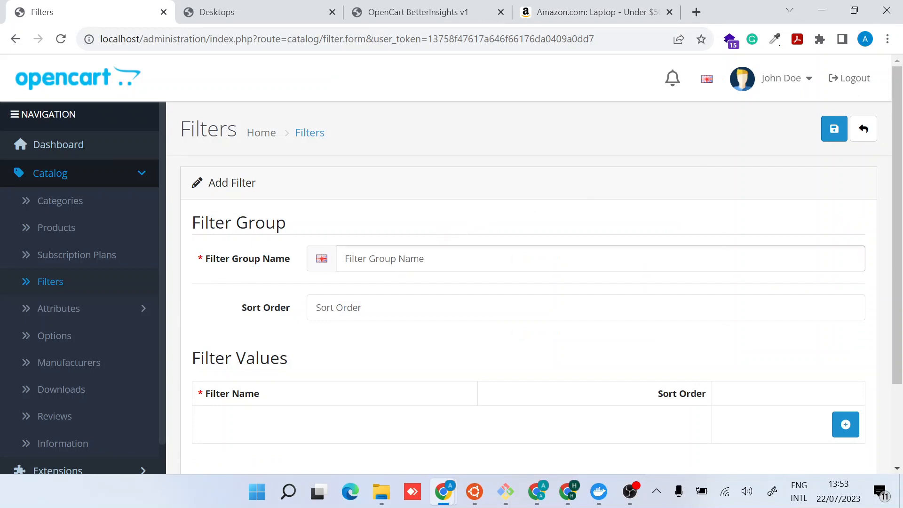
{"action": "left_click", "coordinate": [603, 11]}
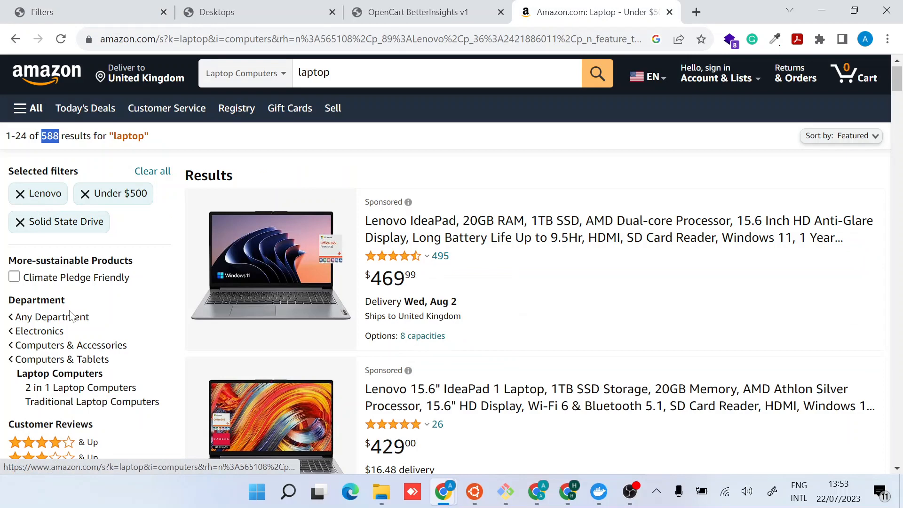
{"action": "scroll", "coordinate": [106, 350], "scroll_direction": "down", "scroll_amount": 4}
{"action": "scroll", "coordinate": [106, 353], "scroll_direction": "down", "scroll_amount": 1}
{"action": "scroll", "coordinate": [106, 353], "scroll_direction": "down", "scroll_amount": 1}
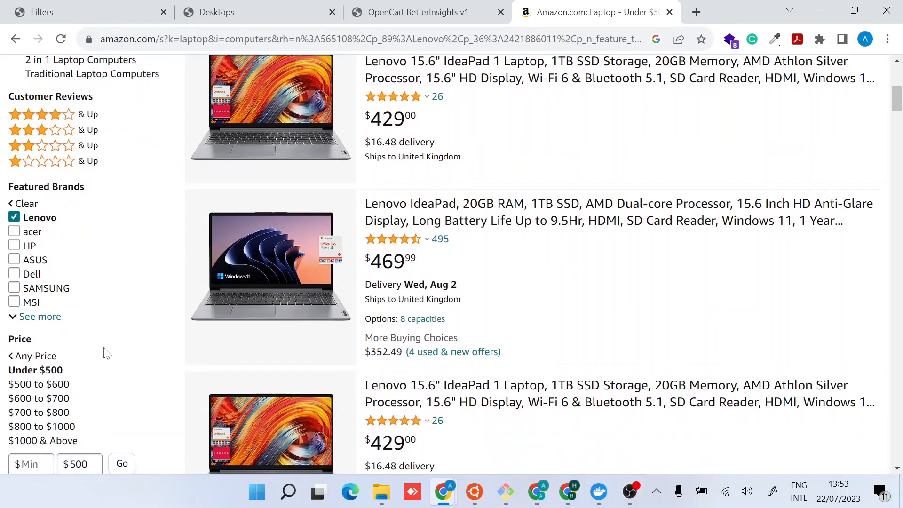
{"action": "left_click", "coordinate": [41, 12]}
{"action": "left_click_drag", "start_coordinate": [43, 12], "coordinate": [642, 240]}
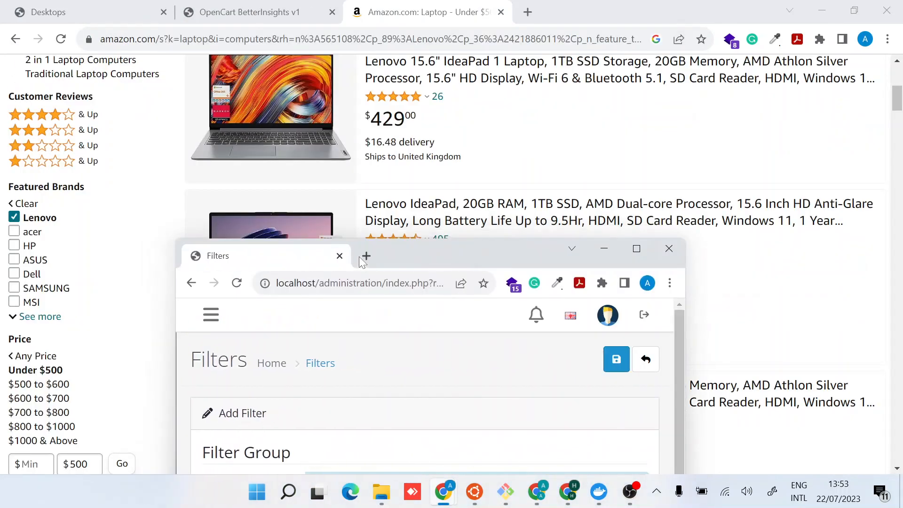
Name the filter group 'Brand', add values Apple, Lenovo, Acer, and save it
{"action": "left_click", "coordinate": [636, 249]}
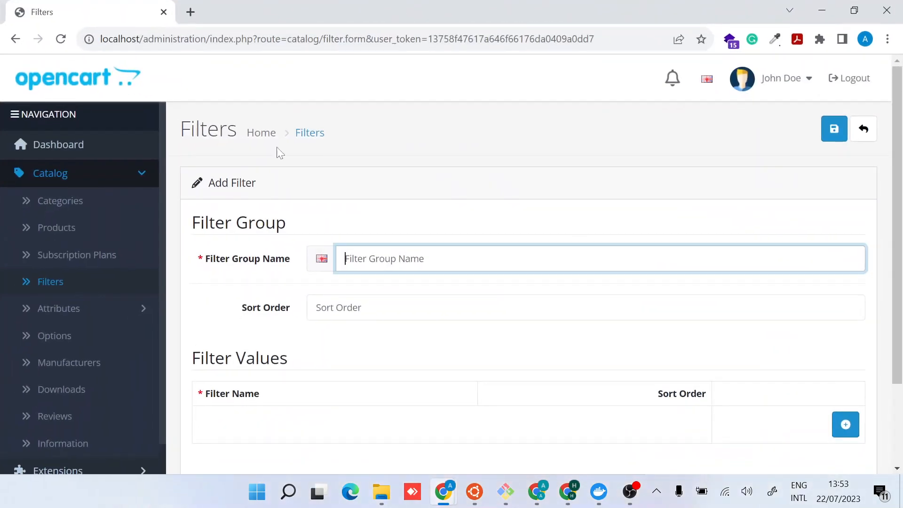
{"action": "left_click", "coordinate": [600, 258]}
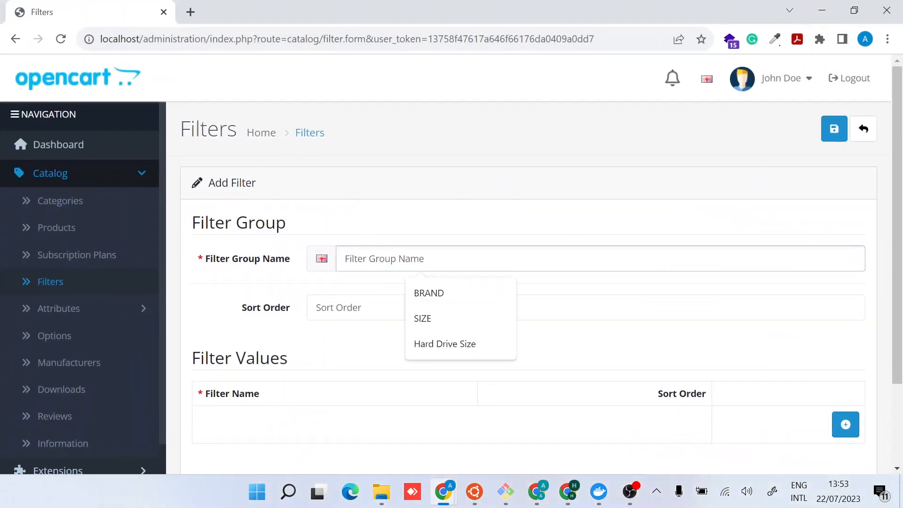
{"action": "type", "text": "Bra"}
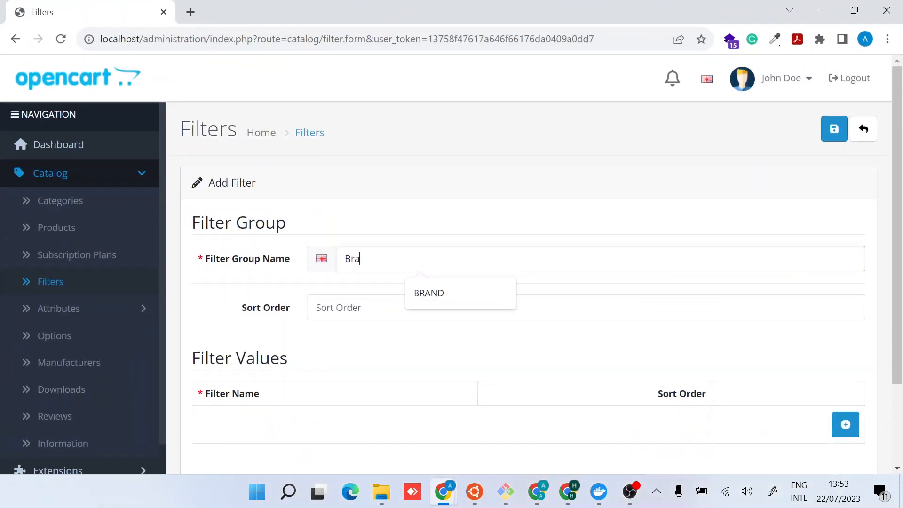
{"action": "type", "text": "nd"}
{"action": "left_click", "coordinate": [281, 291]}
{"action": "scroll", "coordinate": [281, 291], "scroll_direction": "down", "scroll_amount": 3}
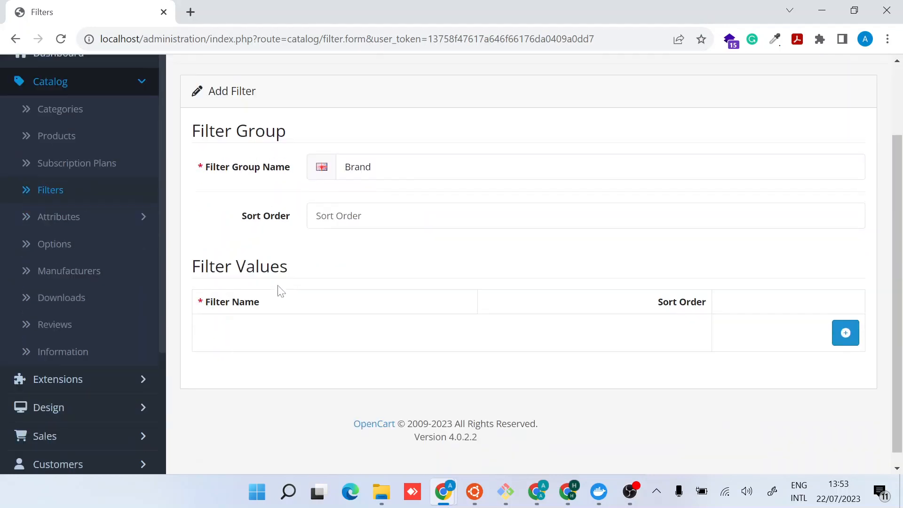
{"action": "left_click", "coordinate": [845, 320]}
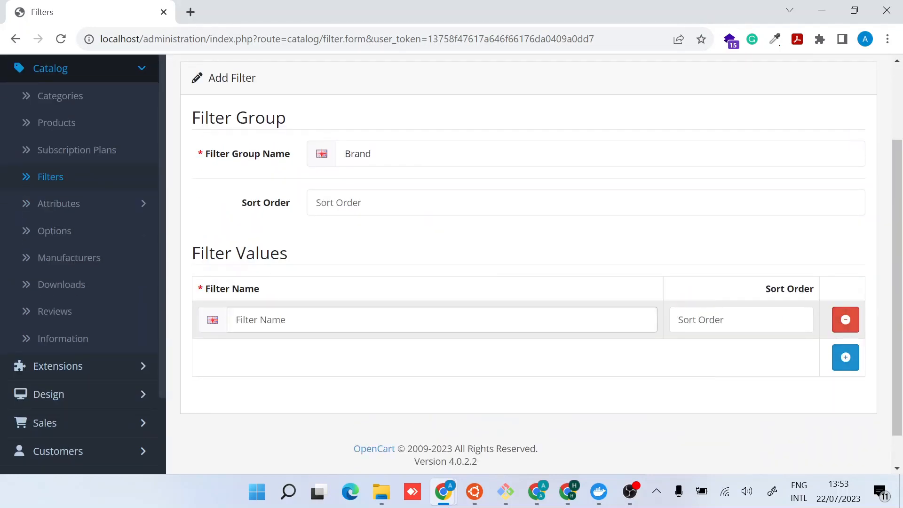
{"action": "left_click", "coordinate": [442, 320]}
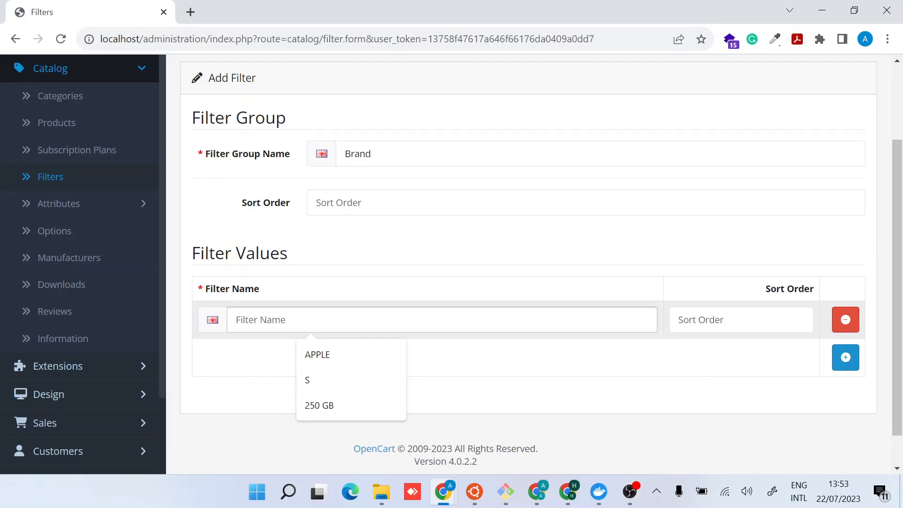
{"action": "type", "text": "Apple"}
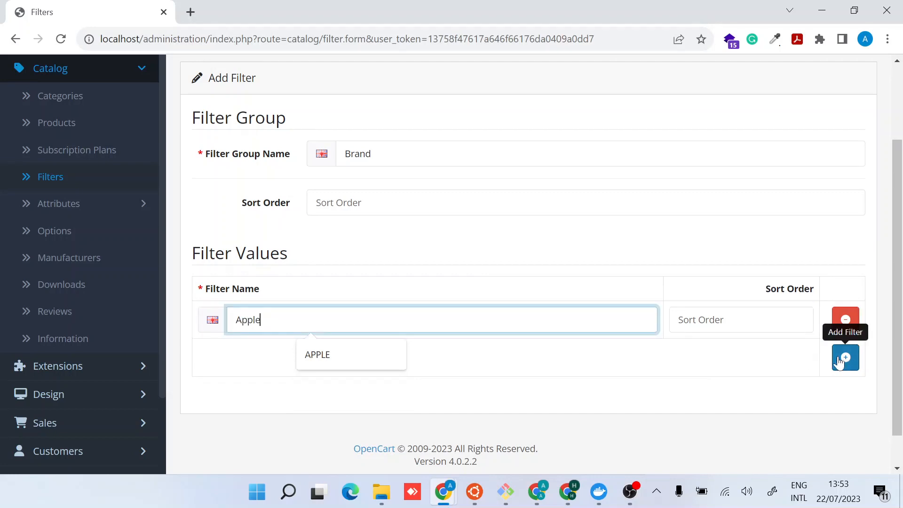
{"action": "left_click", "coordinate": [844, 358]}
{"action": "left_click", "coordinate": [442, 357]}
{"action": "type", "text": "Le"}
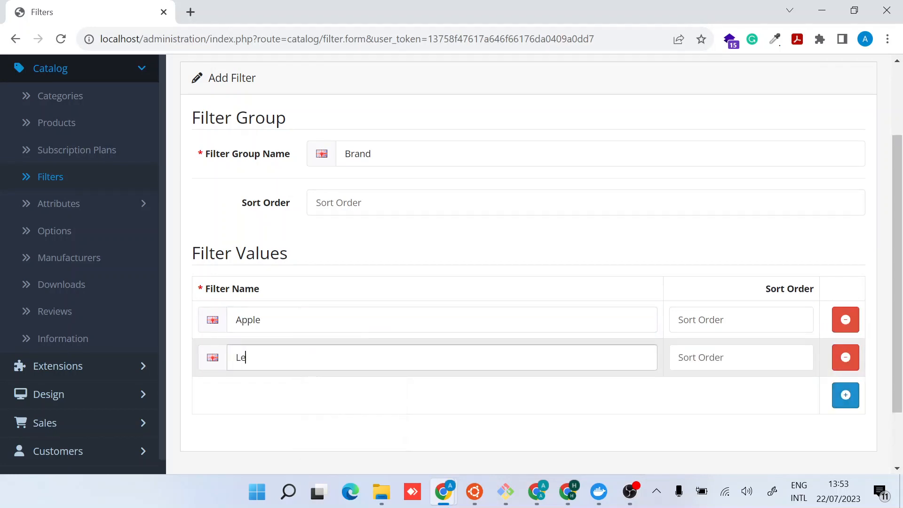
{"action": "type", "text": "novo"}
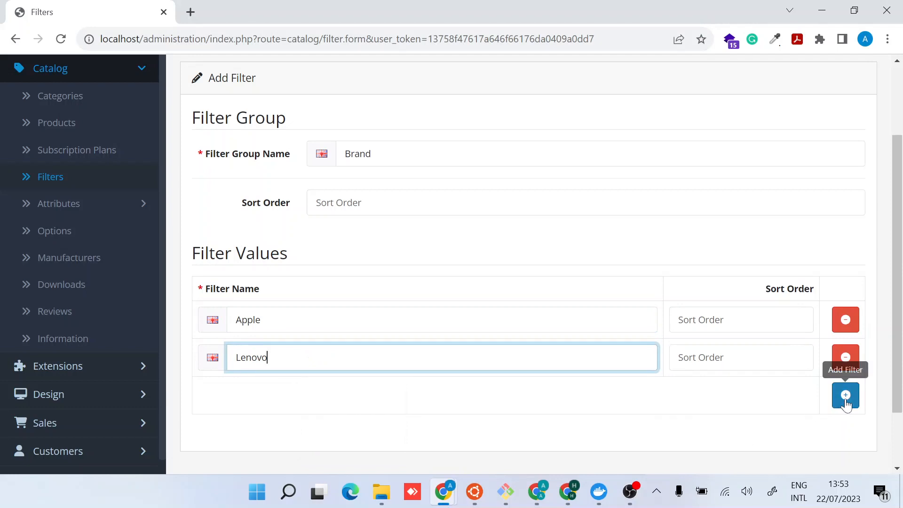
{"action": "left_click", "coordinate": [845, 397]}
{"action": "type", "text": "A"}
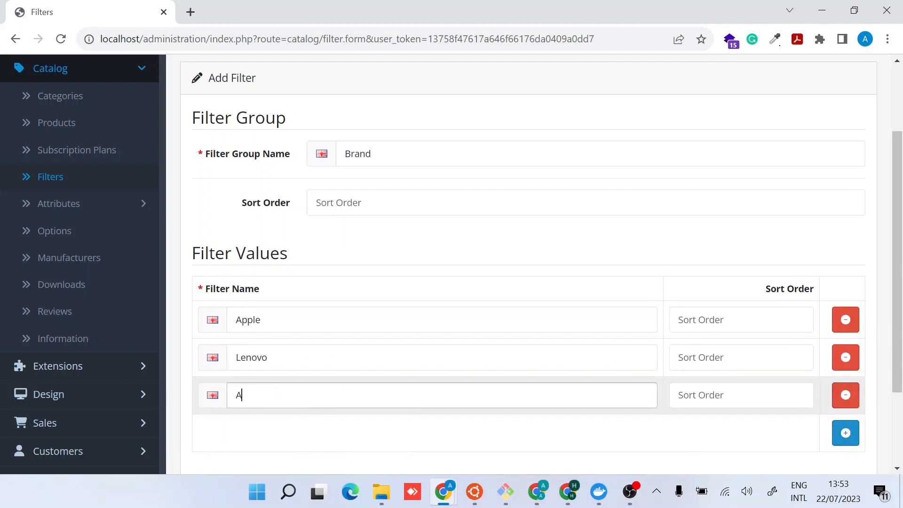
{"action": "type", "text": "cer"}
{"action": "scroll", "coordinate": [452, 283], "scroll_direction": "up", "scroll_amount": 5}
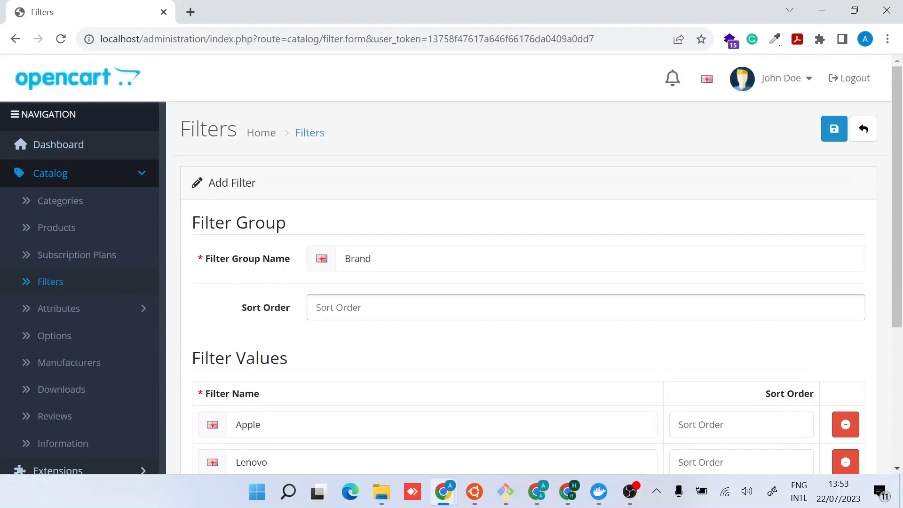
{"action": "left_click", "coordinate": [831, 135]}
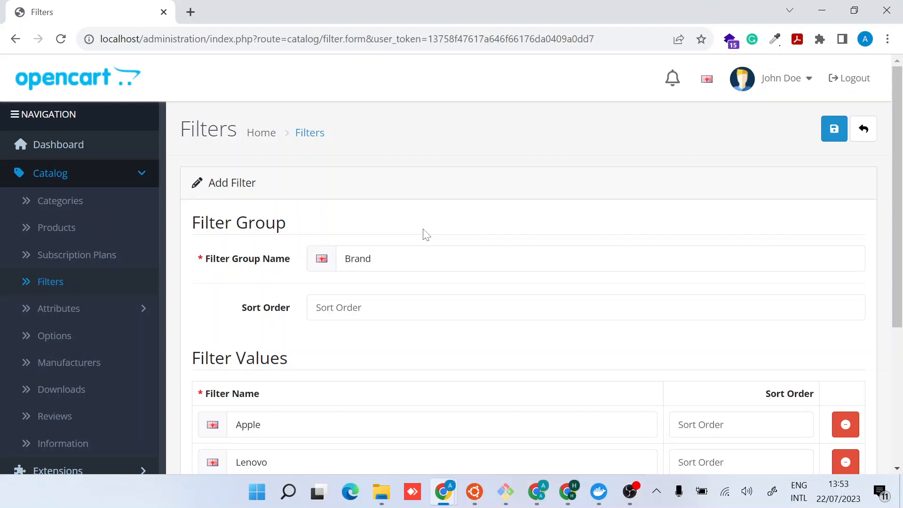
Highlight the Filter Values heading for emphasis, then clear the highlight
{"action": "left_click_drag", "start_coordinate": [192, 358], "coordinate": [288, 357]}
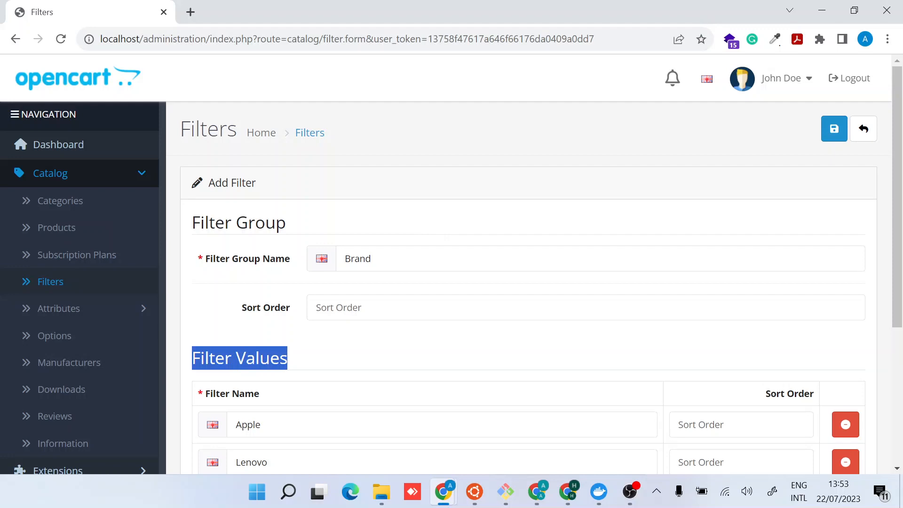
{"action": "left_click", "coordinate": [229, 359]}
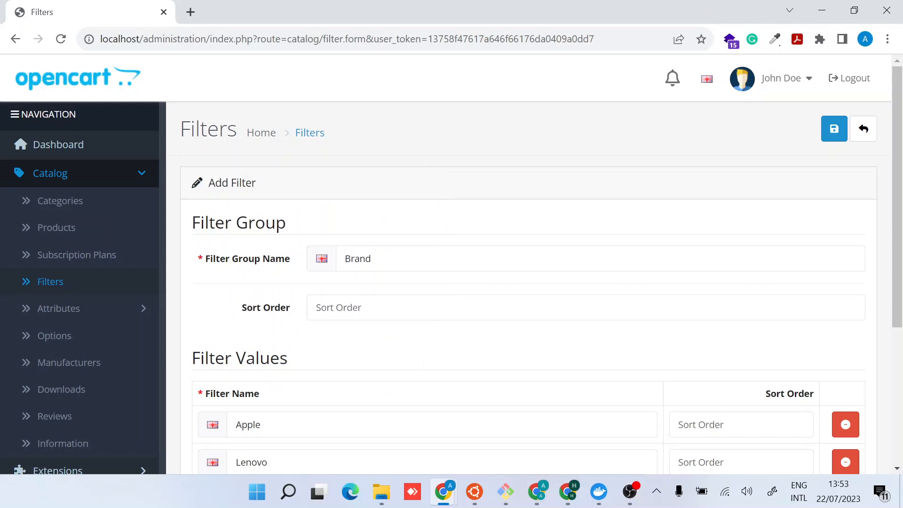
{"action": "scroll", "coordinate": [233, 353], "scroll_direction": "down", "scroll_amount": 1}
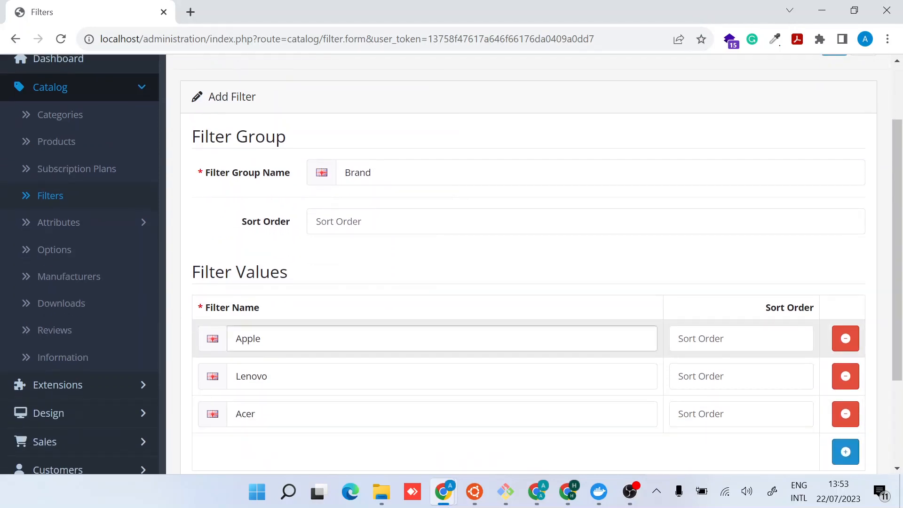
{"action": "scroll", "coordinate": [221, 262], "scroll_direction": "up", "scroll_amount": 1}
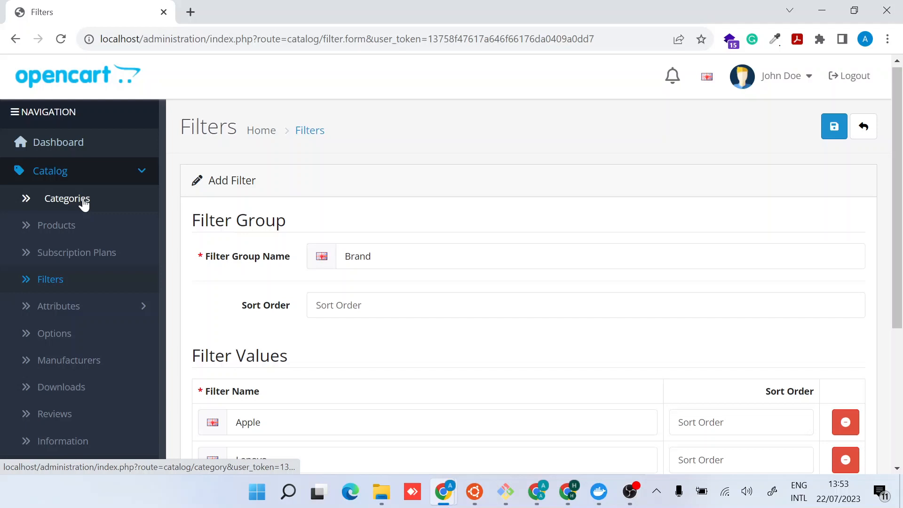
Edit the Desktops category and show its Data settings
{"action": "left_click", "coordinate": [66, 198]}
{"action": "scroll", "coordinate": [326, 295], "scroll_direction": "down", "scroll_amount": 1}
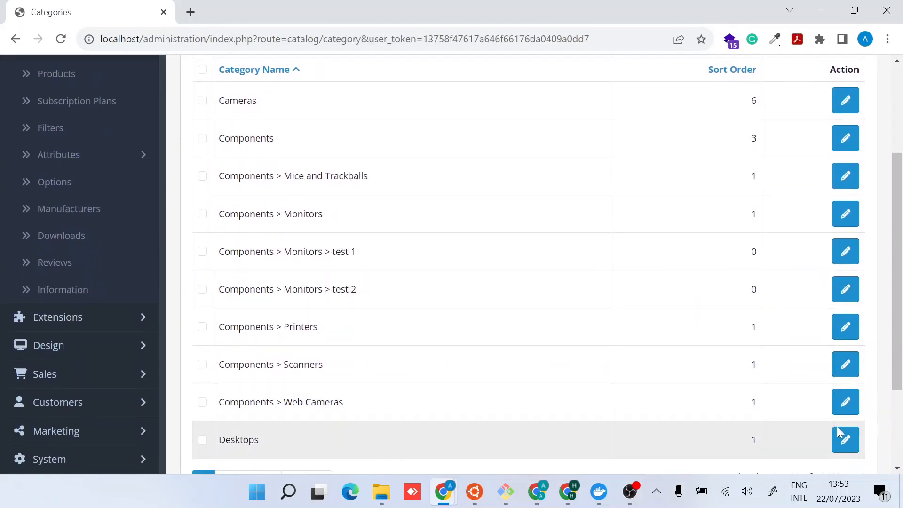
{"action": "left_click", "coordinate": [846, 441]}
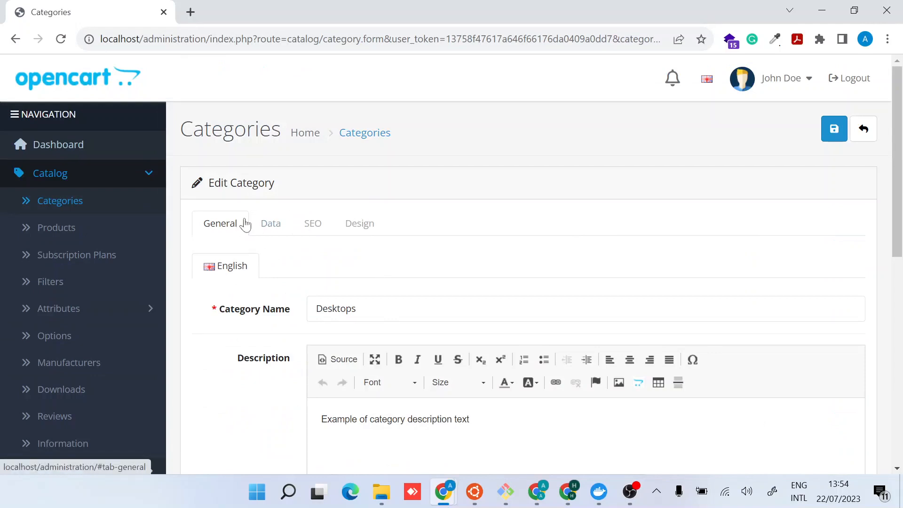
{"action": "left_click", "coordinate": [271, 223]}
{"action": "scroll", "coordinate": [239, 285], "scroll_direction": "down", "scroll_amount": 1}
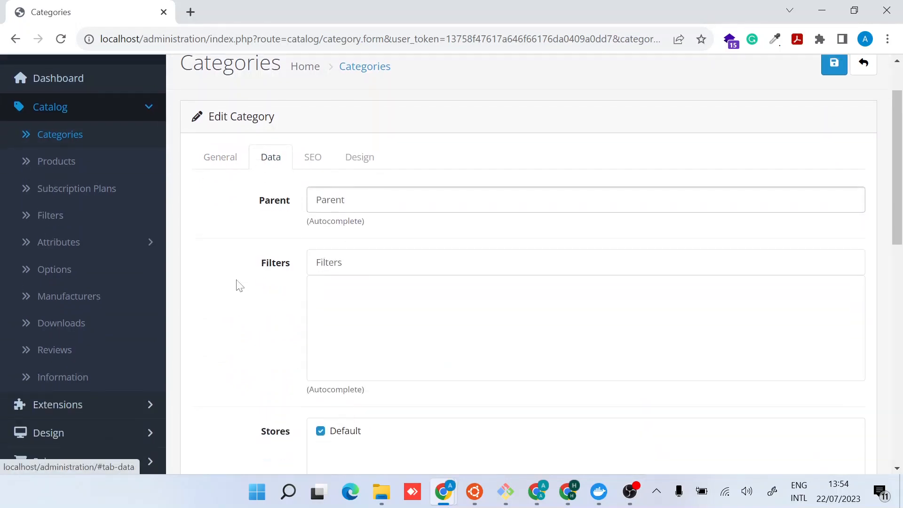
{"action": "scroll", "coordinate": [238, 285], "scroll_direction": "down", "scroll_amount": 1}
Attach Brand > Acer, Apple and Lenovo filters to Desktops and save the category
{"action": "left_click", "coordinate": [423, 261]}
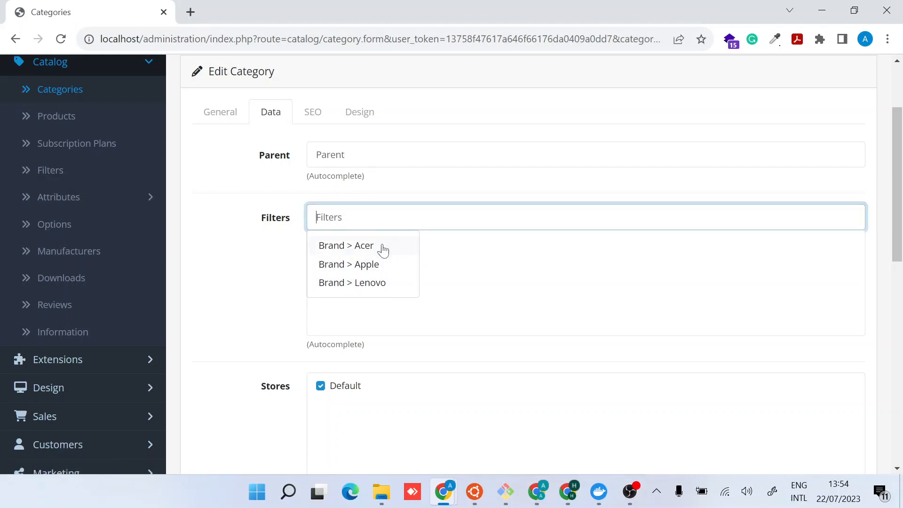
{"action": "left_click", "coordinate": [383, 245]}
{"action": "left_click", "coordinate": [383, 217]}
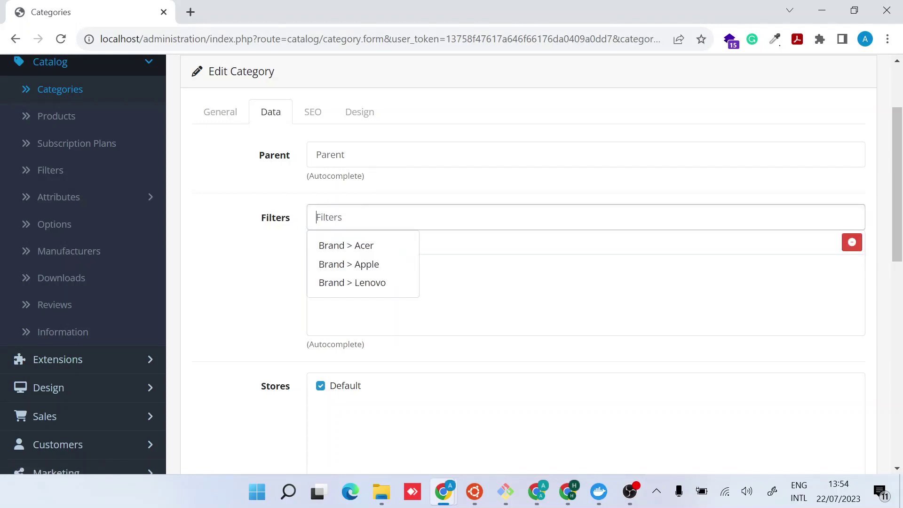
{"action": "left_click", "coordinate": [373, 265]}
{"action": "left_click", "coordinate": [371, 220]}
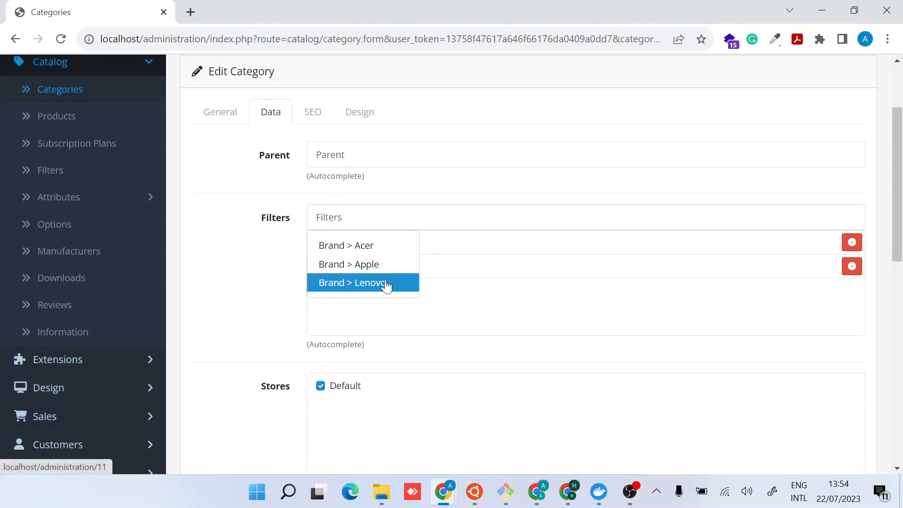
{"action": "left_click", "coordinate": [370, 283]}
{"action": "scroll", "coordinate": [278, 276], "scroll_direction": "up", "scroll_amount": 3}
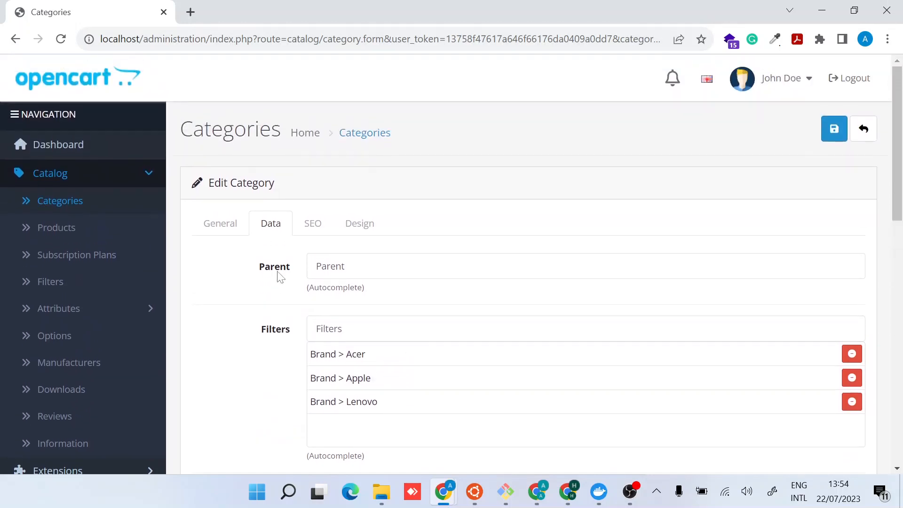
{"action": "left_click", "coordinate": [833, 130]}
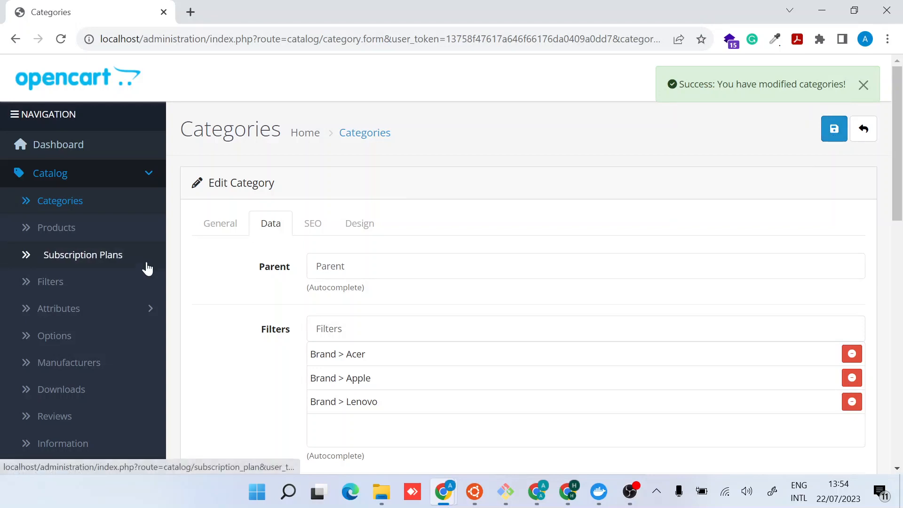
{"action": "scroll", "coordinate": [147, 267], "scroll_direction": "down", "scroll_amount": 1}
Start a new filter group and name it 'Color', correcting a mistyped name
{"action": "left_click", "coordinate": [64, 194]}
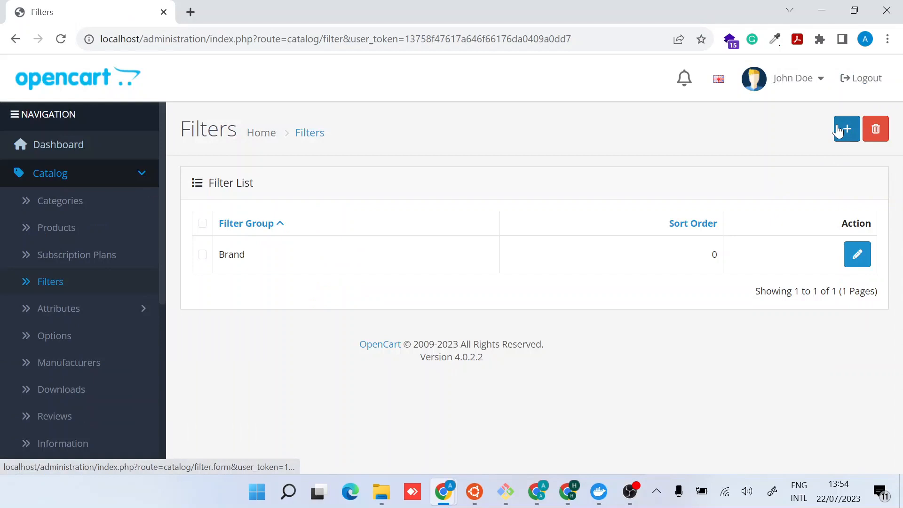
{"action": "left_click", "coordinate": [847, 129]}
{"action": "scroll", "coordinate": [532, 224], "scroll_direction": "down", "scroll_amount": 2}
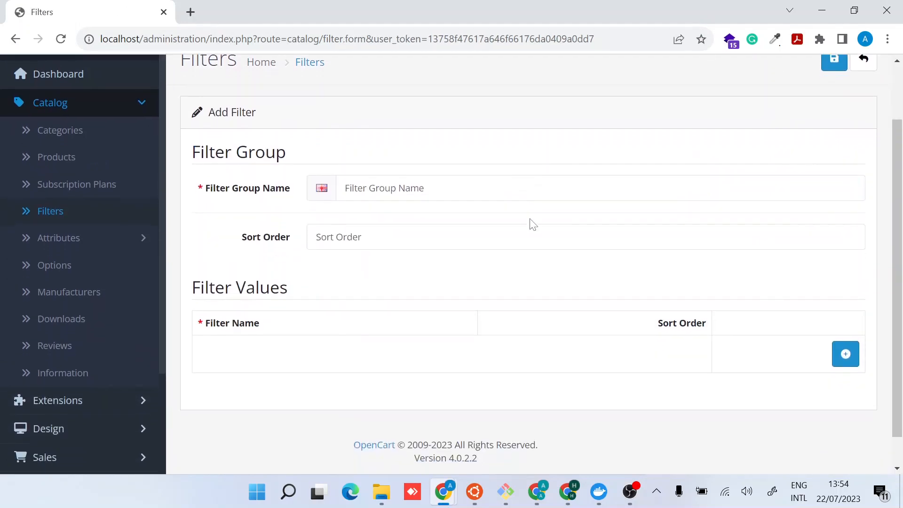
{"action": "left_click", "coordinate": [532, 224]}
{"action": "left_click", "coordinate": [533, 188]}
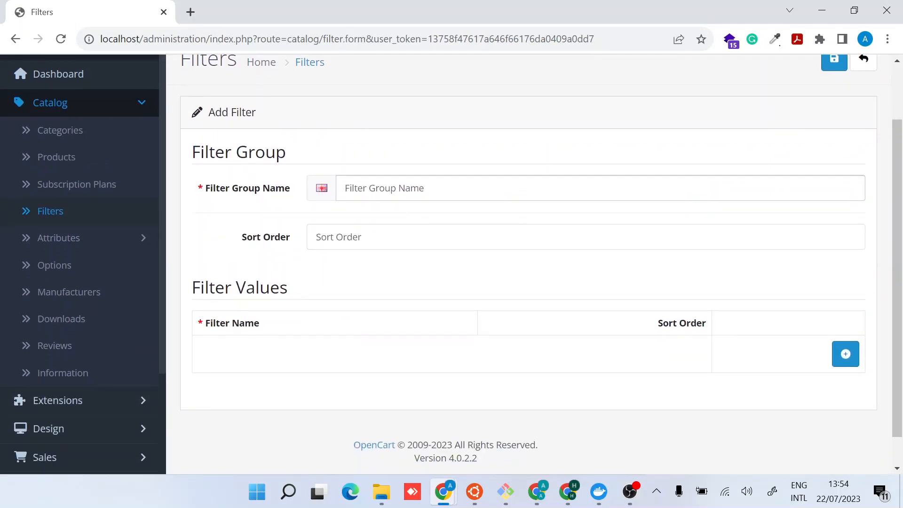
{"action": "type", "text": "P"}
{"action": "key", "text": "BackSpace"}
{"action": "key", "text": "BackSpace"}
{"action": "type", "text": "Color"}
Add the values Black, White and Silver and save the Color group
{"action": "left_click", "coordinate": [846, 354]}
{"action": "left_click", "coordinate": [437, 354]}
{"action": "type", "text": "Blac"}
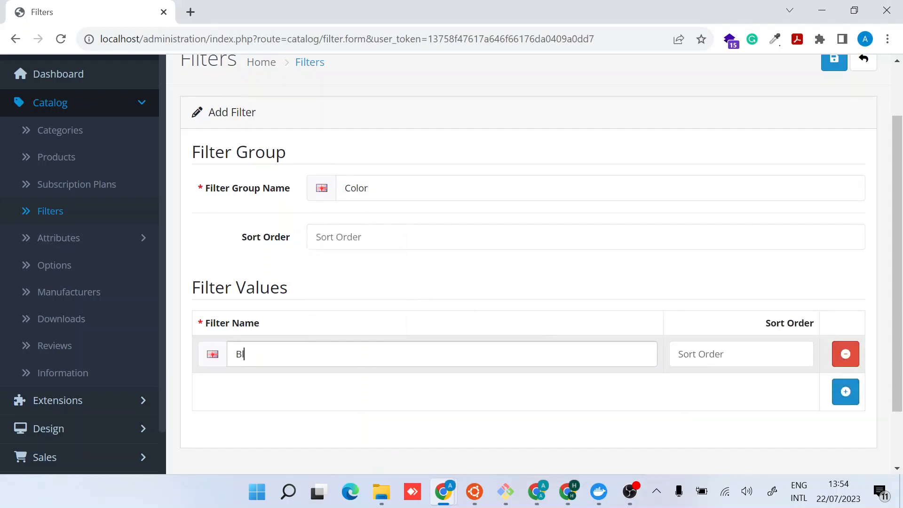
{"action": "type", "text": "k"}
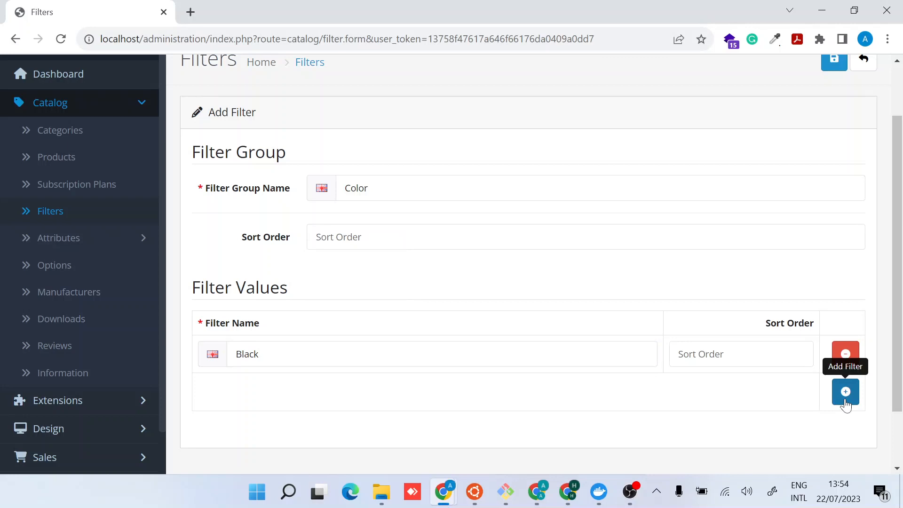
{"action": "left_click", "coordinate": [845, 391]}
{"action": "left_click", "coordinate": [445, 392]}
{"action": "type", "text": "White"}
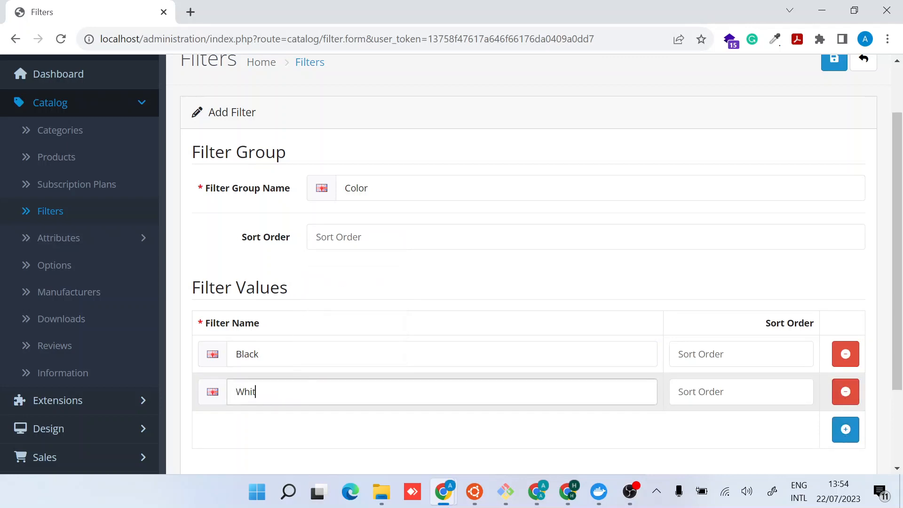
{"action": "left_click", "coordinate": [846, 429]}
{"action": "left_click", "coordinate": [444, 429]}
{"action": "type", "text": "Silver"}
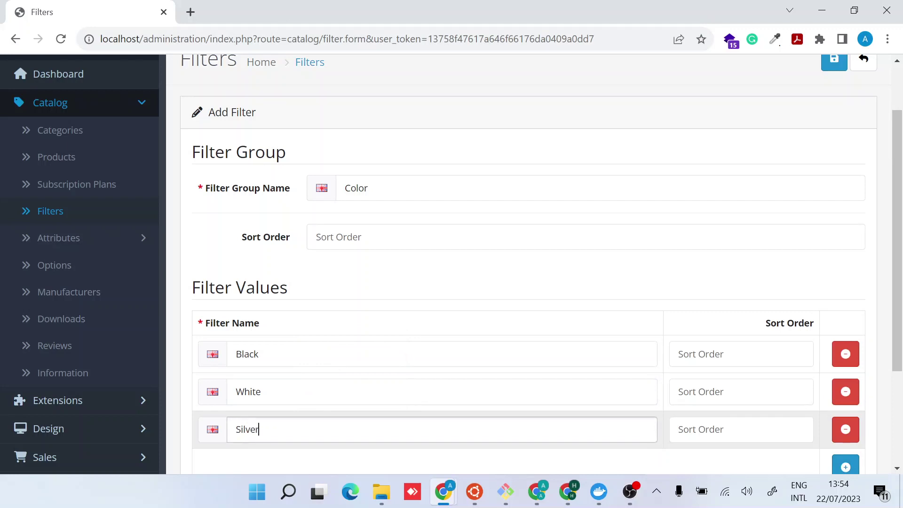
{"action": "left_click", "coordinate": [571, 333]}
{"action": "scroll", "coordinate": [571, 333], "scroll_direction": "up", "scroll_amount": 3}
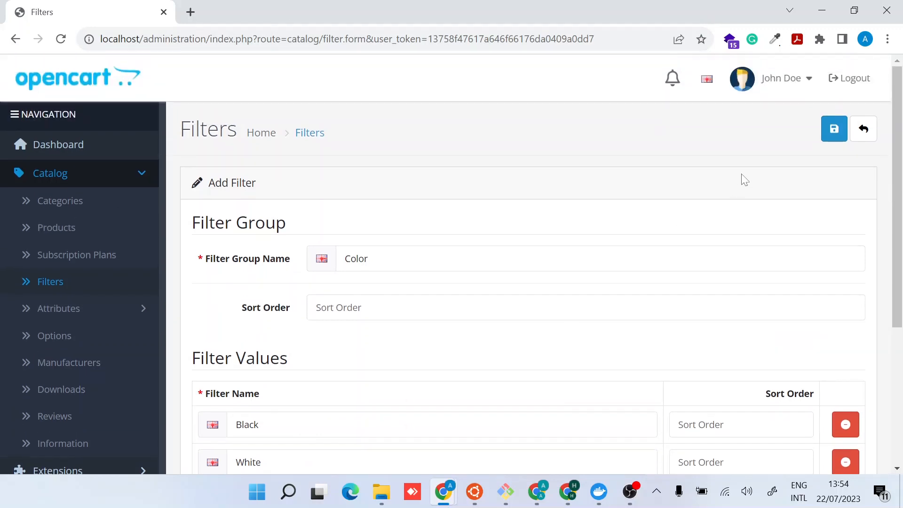
{"action": "left_click", "coordinate": [834, 129]}
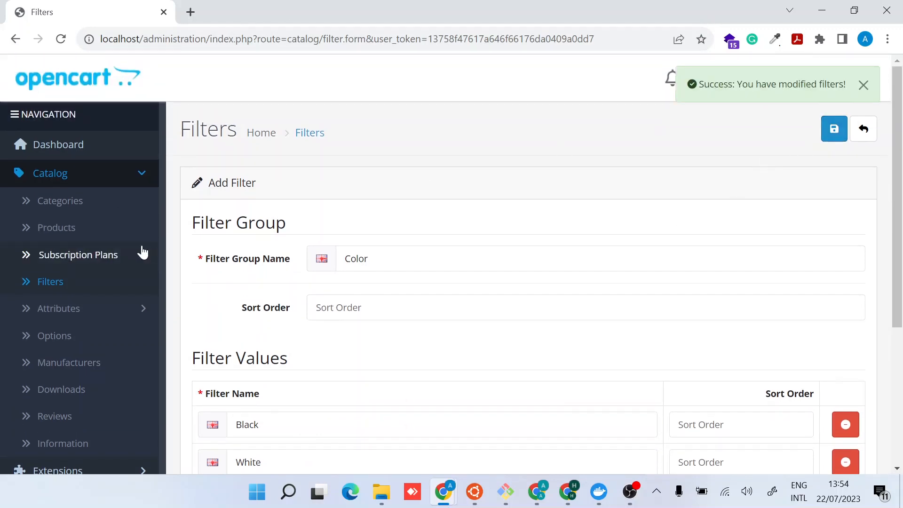
Reopen the Desktops category's Data settings for editing
{"action": "left_click", "coordinate": [92, 215]}
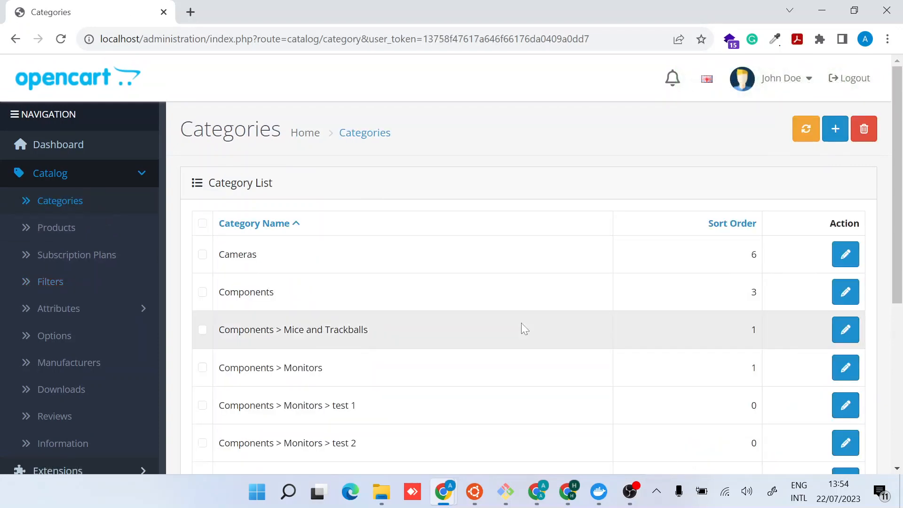
{"action": "scroll", "coordinate": [521, 322], "scroll_direction": "down", "scroll_amount": 5}
{"action": "left_click", "coordinate": [845, 312]}
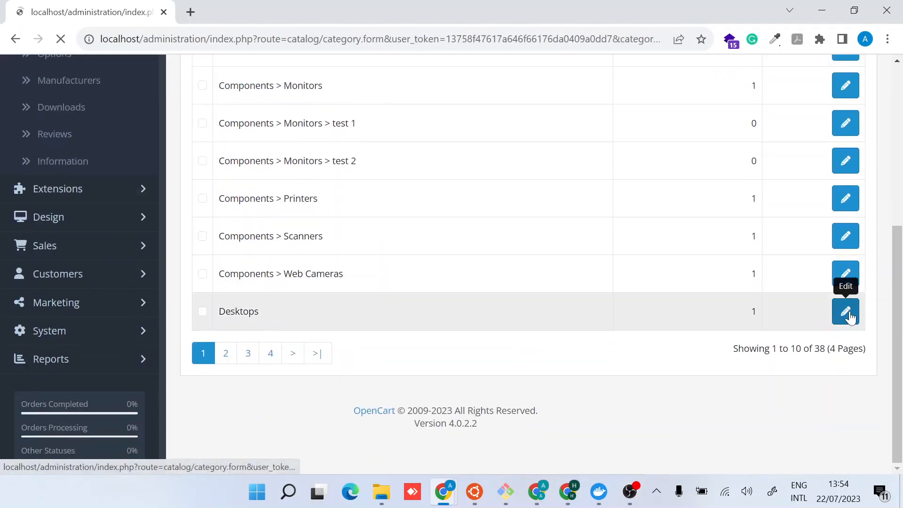
{"action": "left_click", "coordinate": [270, 223]}
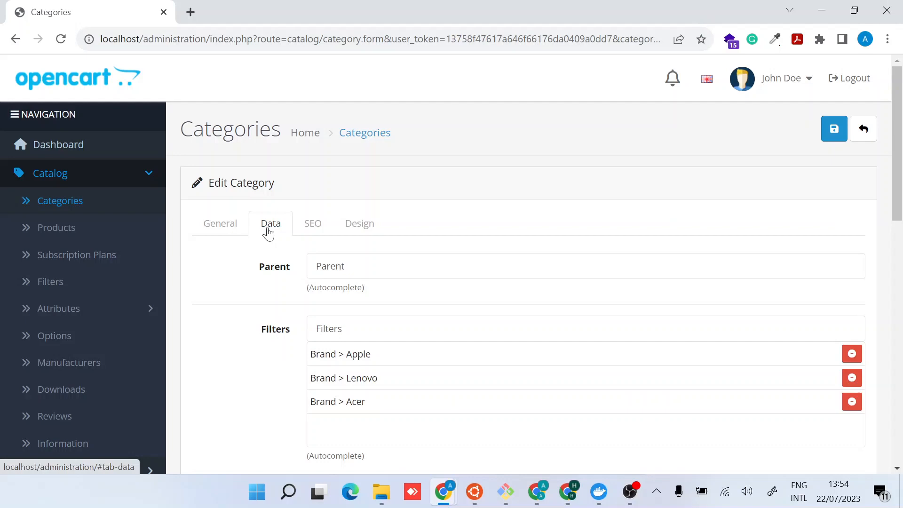
{"action": "left_click", "coordinate": [368, 267]}
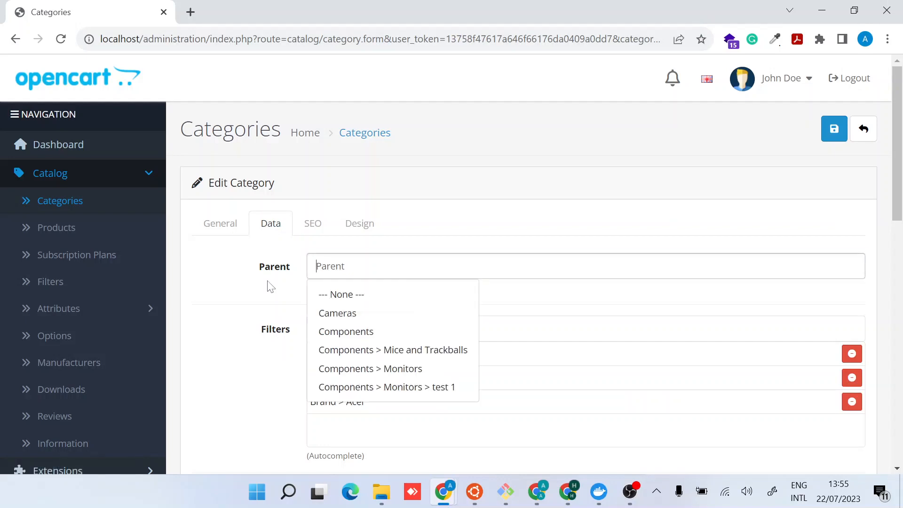
{"action": "left_click", "coordinate": [286, 311]}
Add Color > Black, White and Silver to the Desktops filters
{"action": "left_click", "coordinate": [424, 329]}
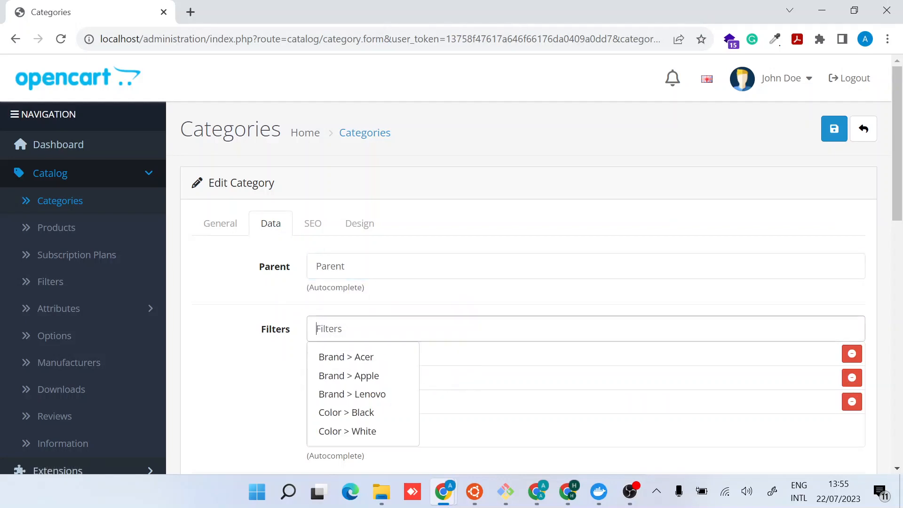
{"action": "scroll", "coordinate": [424, 328], "scroll_direction": "down", "scroll_amount": 1}
{"action": "scroll", "coordinate": [353, 339], "scroll_direction": "down", "scroll_amount": 1}
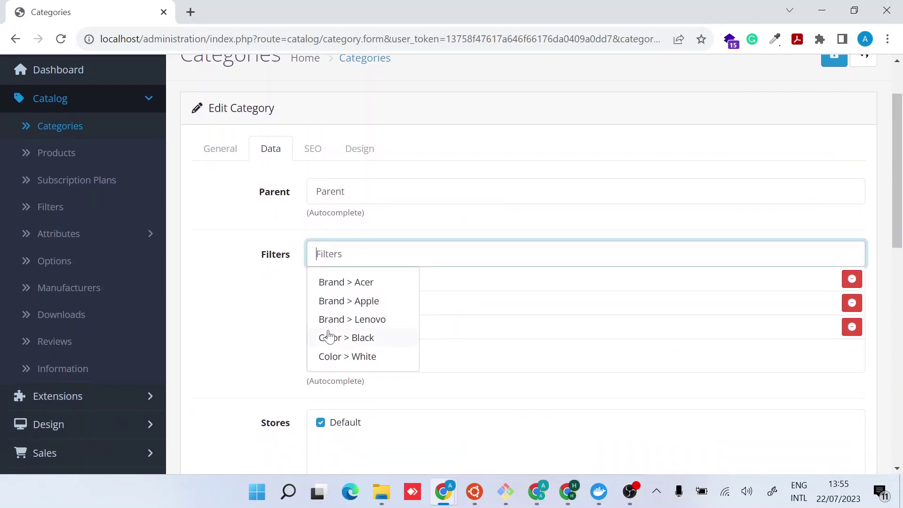
{"action": "left_click", "coordinate": [353, 338]}
{"action": "left_click", "coordinate": [423, 253]}
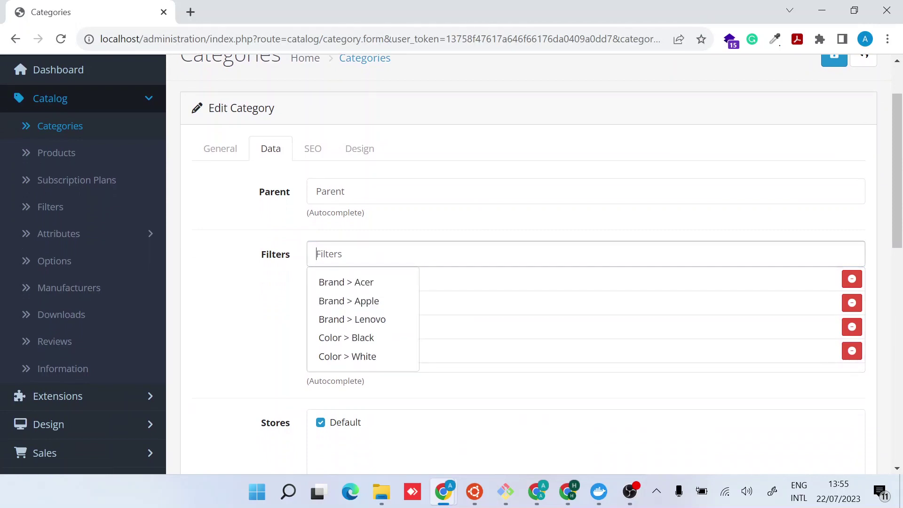
{"action": "left_click", "coordinate": [365, 357]}
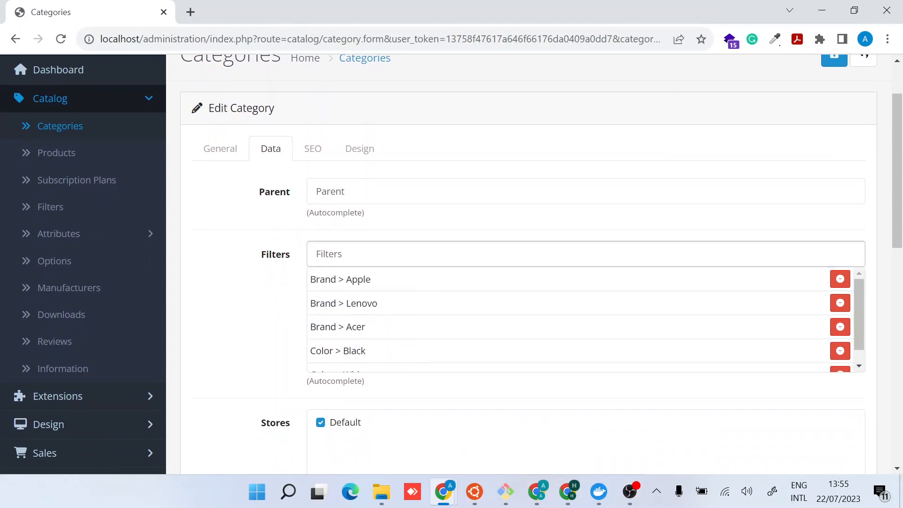
{"action": "left_click", "coordinate": [423, 254]}
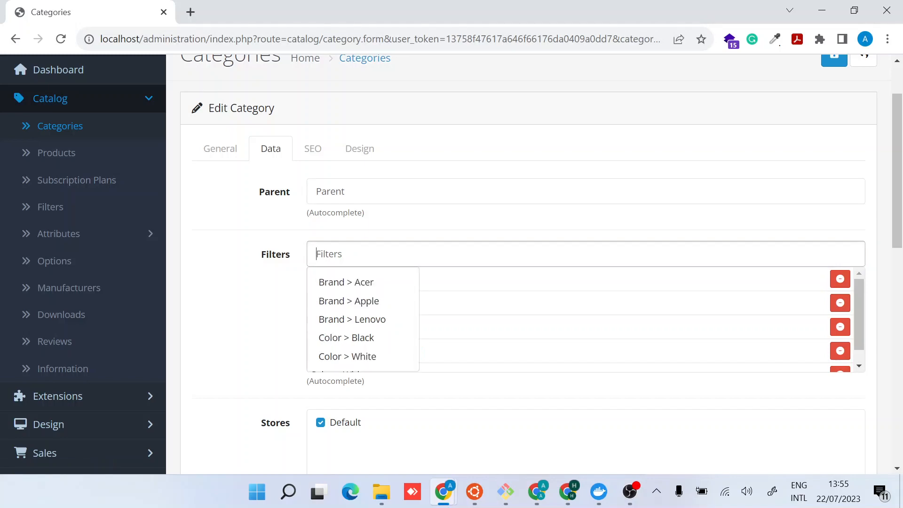
{"action": "type", "text": "S"}
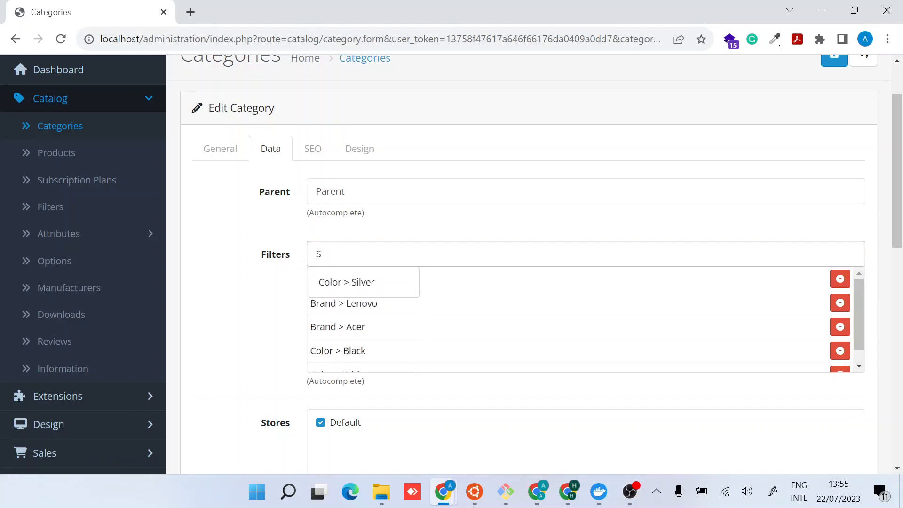
{"action": "left_click", "coordinate": [374, 282]}
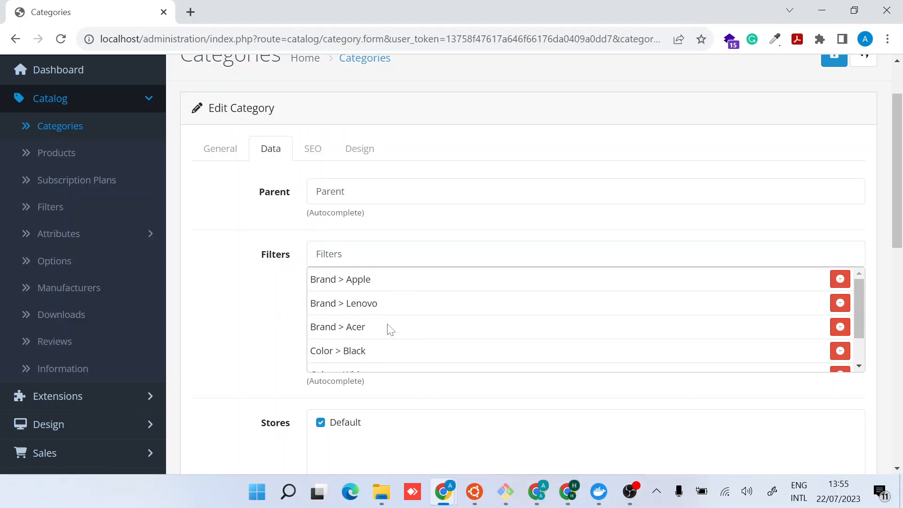
{"action": "scroll", "coordinate": [390, 330], "scroll_direction": "down", "scroll_amount": 2}
{"action": "scroll", "coordinate": [390, 330], "scroll_direction": "up", "scroll_amount": 2}
{"action": "left_click", "coordinate": [366, 254]}
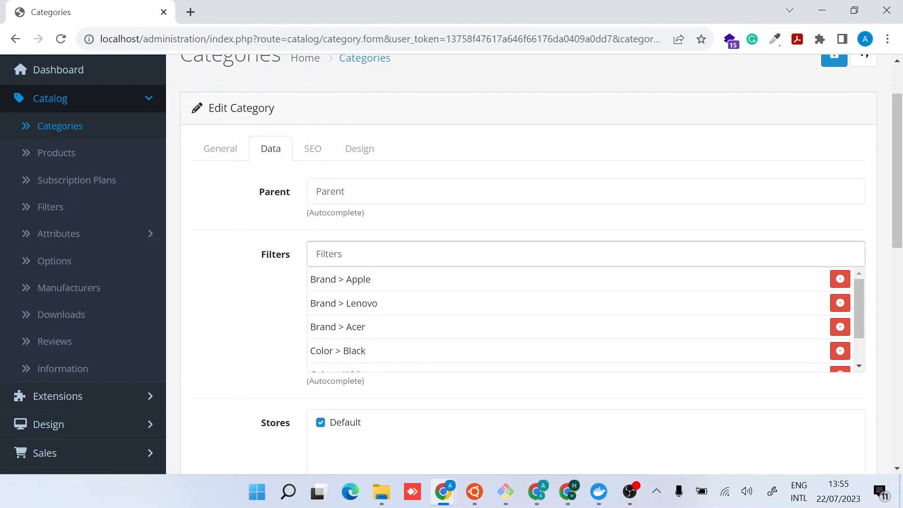
{"action": "type", "text": "Bra"}
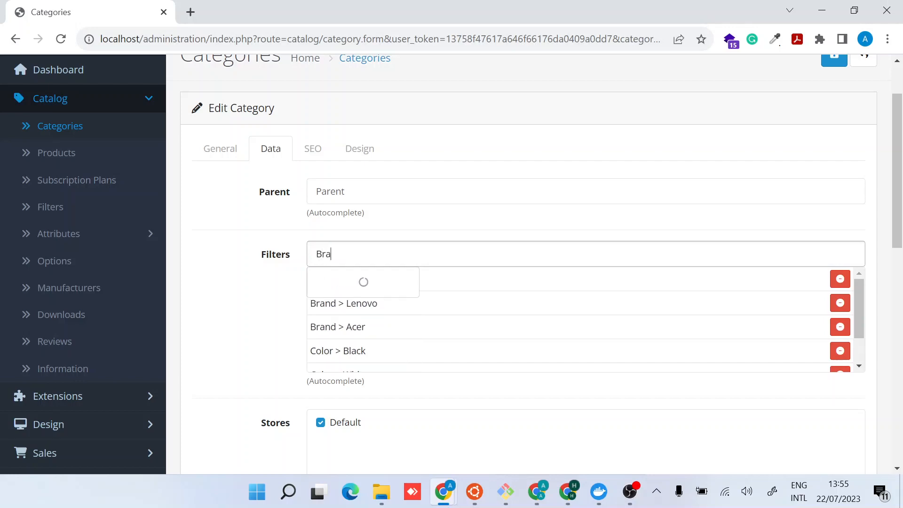
{"action": "type", "text": "b"}
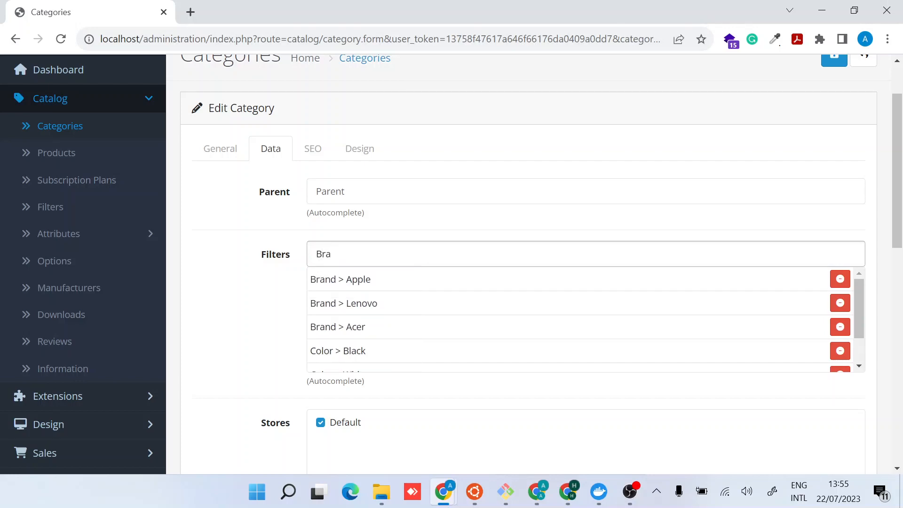
{"action": "type", "text": "nd"}
{"action": "key", "text": "BackSpace"}
{"action": "key", "text": "BackSpace"}
{"action": "key", "text": "BackSpace"}
{"action": "key", "text": "BackSpace"}
{"action": "key", "text": "BackSpace"}
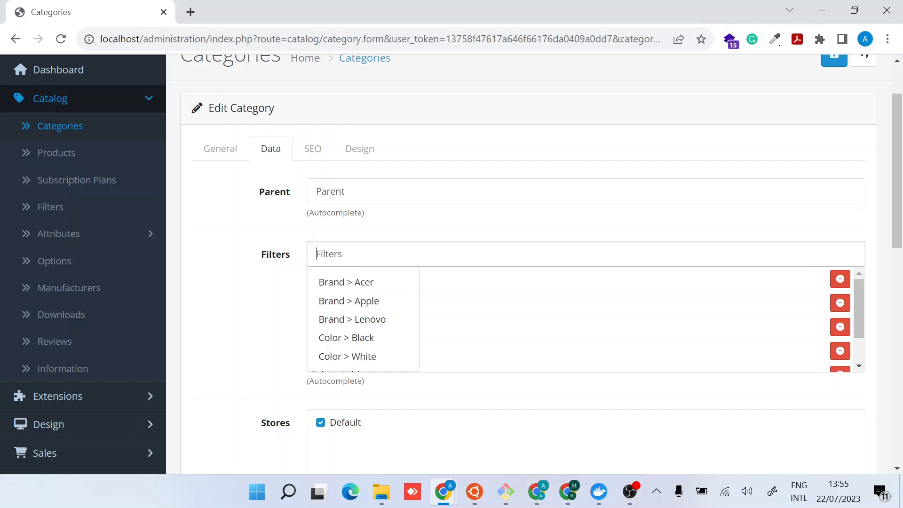
{"action": "left_click", "coordinate": [257, 313]}
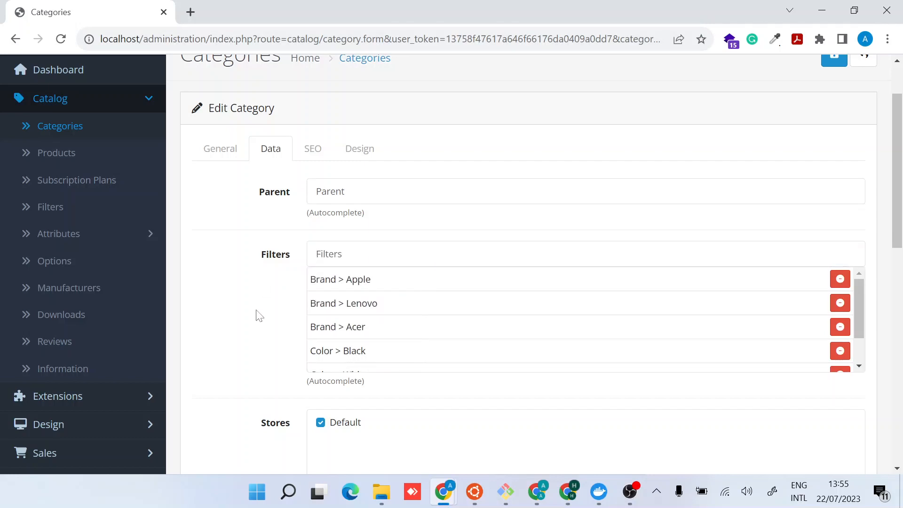
{"action": "scroll", "coordinate": [258, 314], "scroll_direction": "down", "scroll_amount": 1}
{"action": "scroll", "coordinate": [257, 314], "scroll_direction": "up", "scroll_amount": 3}
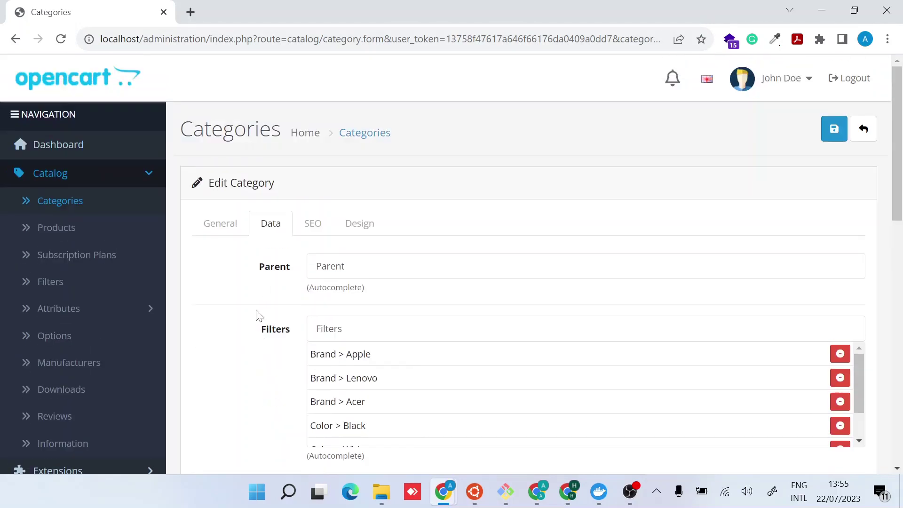
Save the category and return to its General details
{"action": "left_click", "coordinate": [834, 130]}
{"action": "double_click", "coordinate": [231, 129]}
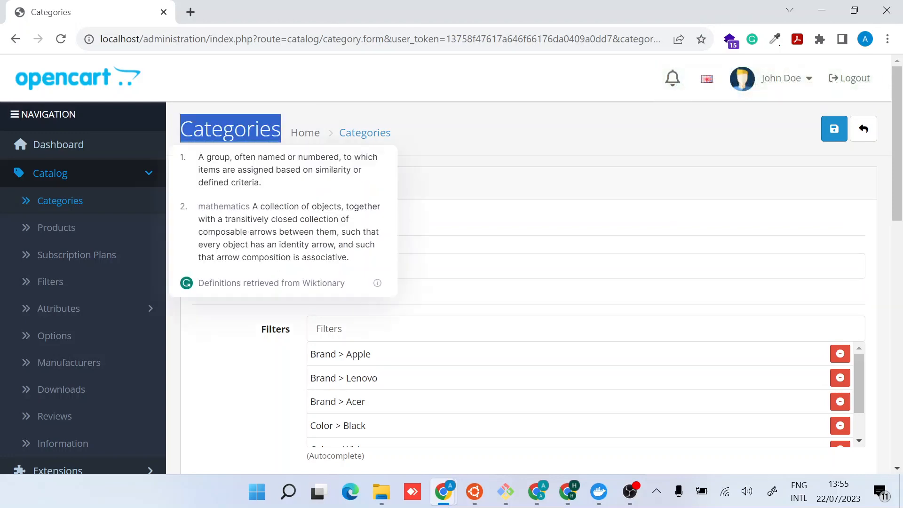
{"action": "left_click", "coordinate": [436, 158]}
{"action": "left_click", "coordinate": [220, 224]}
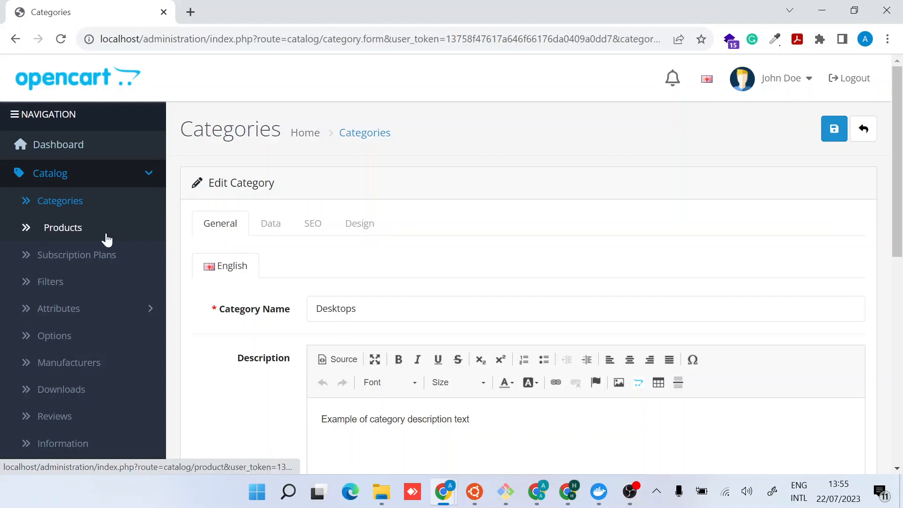
Edit the Apple Cinema 30" product and show its Links settings
{"action": "left_click", "coordinate": [57, 227]}
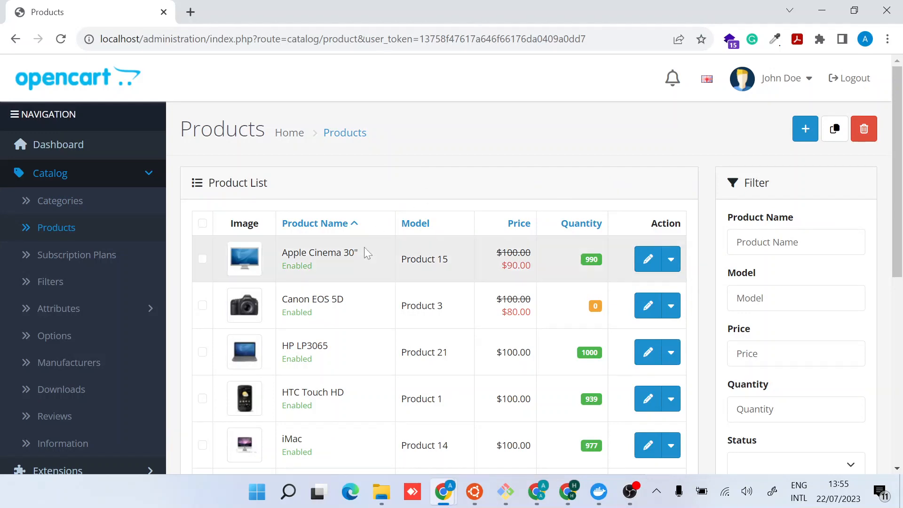
{"action": "left_click", "coordinate": [647, 259]}
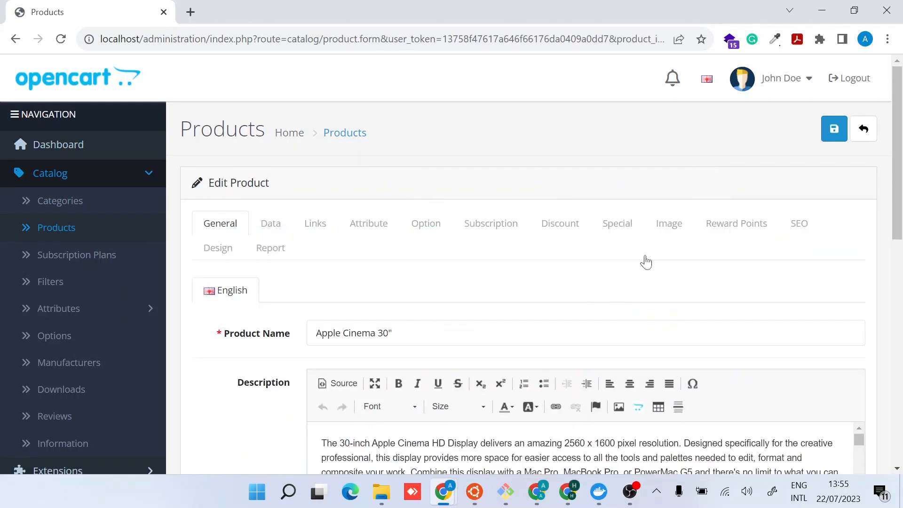
{"action": "scroll", "coordinate": [413, 297], "scroll_direction": "down", "scroll_amount": 1}
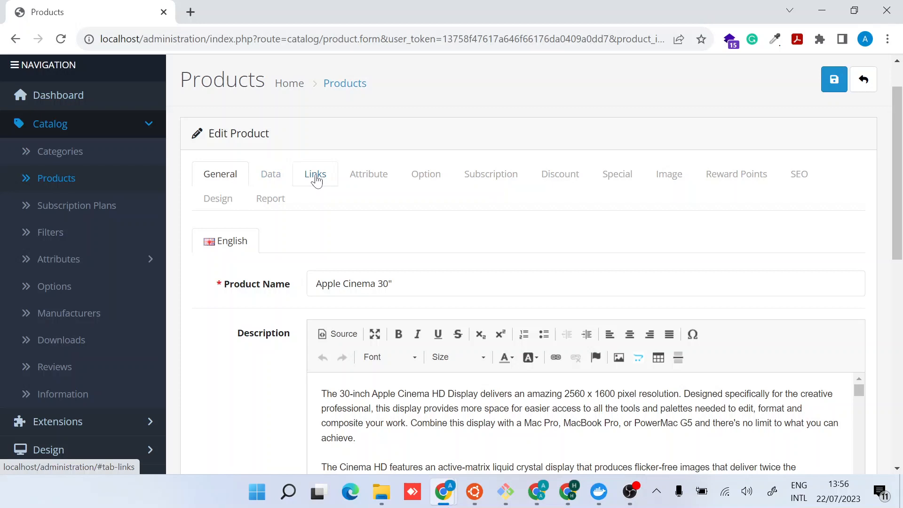
{"action": "left_click", "coordinate": [316, 179]}
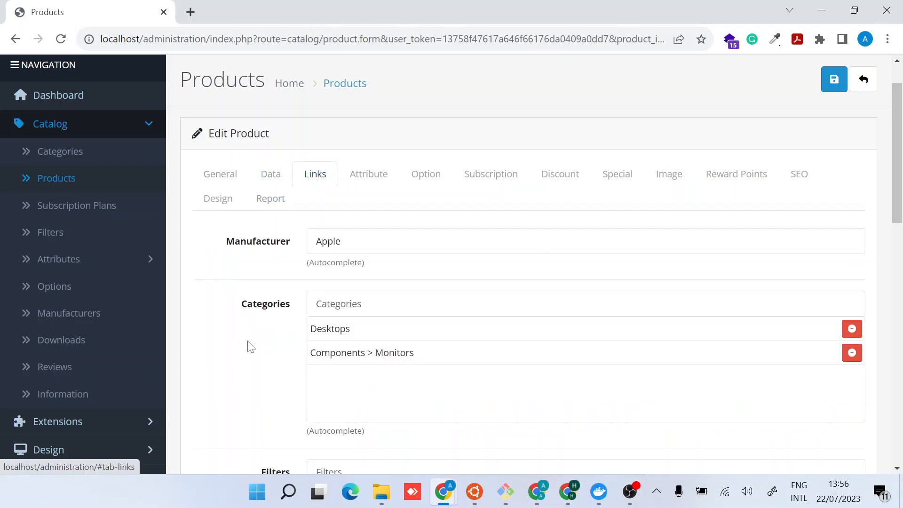
{"action": "scroll", "coordinate": [275, 339], "scroll_direction": "down", "scroll_amount": 2}
{"action": "scroll", "coordinate": [261, 347], "scroll_direction": "down", "scroll_amount": 1}
{"action": "double_click", "coordinate": [270, 356]}
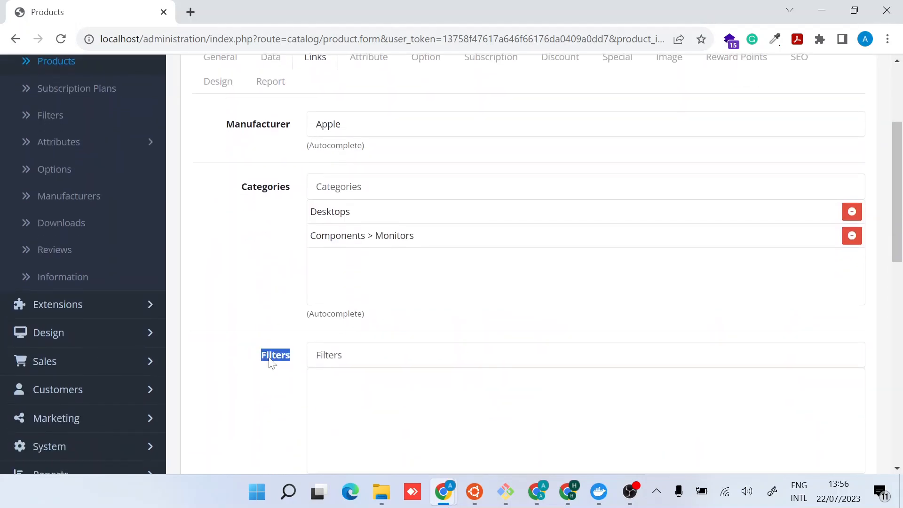
{"action": "scroll", "coordinate": [270, 357], "scroll_direction": "down", "scroll_amount": 2}
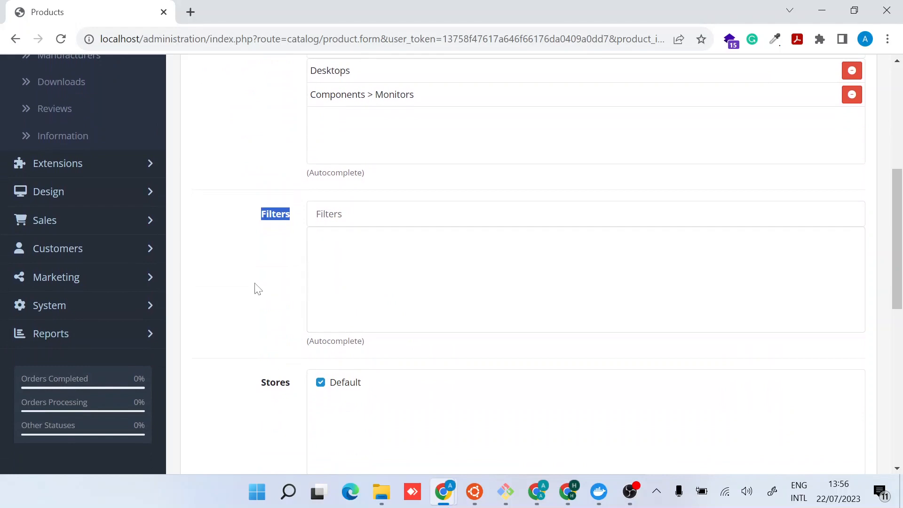
{"action": "left_click", "coordinate": [257, 289]}
{"action": "scroll", "coordinate": [258, 290], "scroll_direction": "up", "scroll_amount": 2}
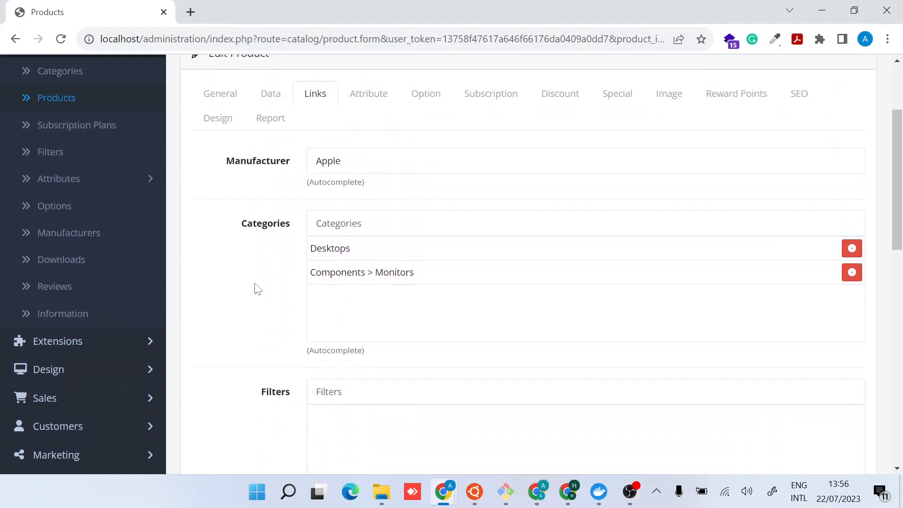
{"action": "scroll", "coordinate": [257, 290], "scroll_direction": "down", "scroll_amount": 1}
Assign Brand > Apple and Color > Silver filters and save the product
{"action": "left_click", "coordinate": [327, 301]}
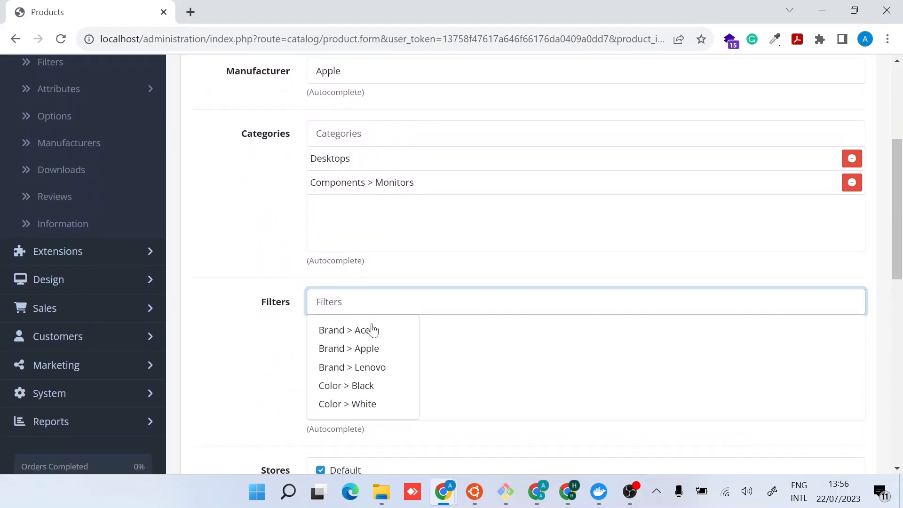
{"action": "left_click", "coordinate": [369, 347]}
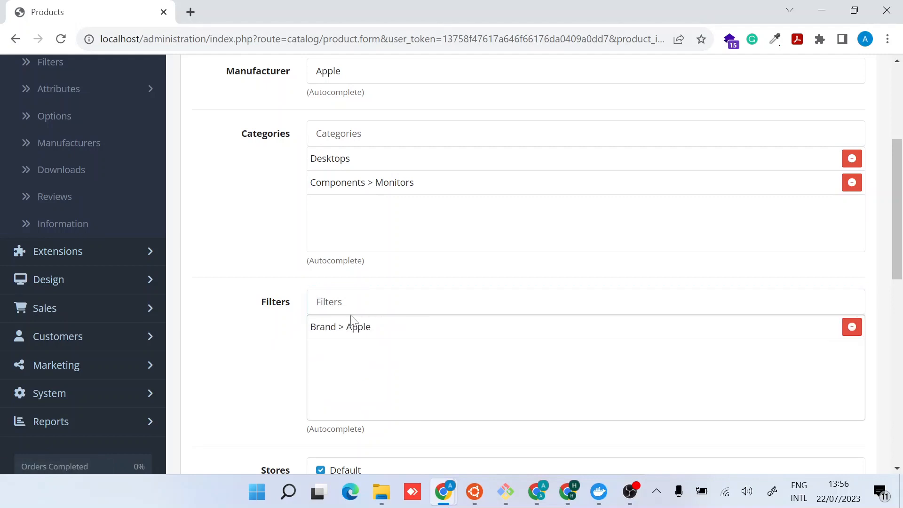
{"action": "left_click", "coordinate": [352, 301]}
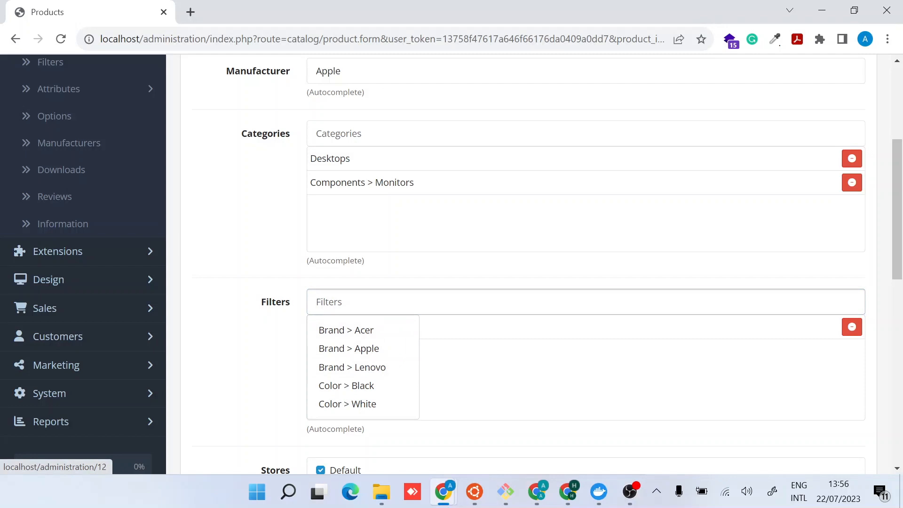
{"action": "type", "text": "Sil"}
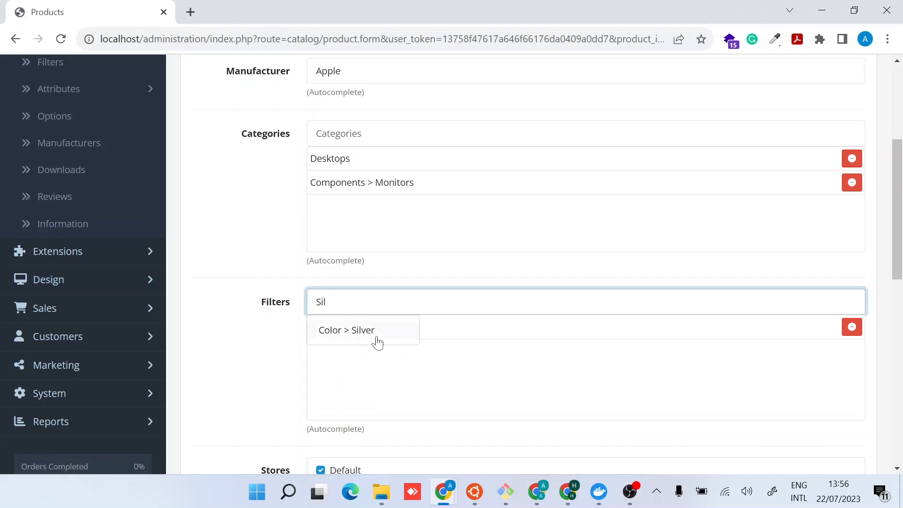
{"action": "left_click", "coordinate": [374, 332]}
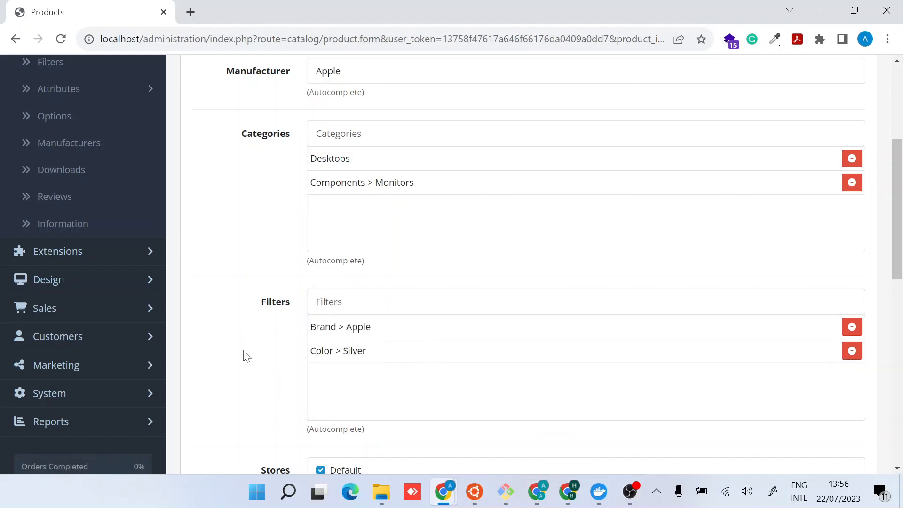
{"action": "scroll", "coordinate": [246, 355], "scroll_direction": "down", "scroll_amount": 1}
{"action": "scroll", "coordinate": [246, 355], "scroll_direction": "down", "scroll_amount": 1}
{"action": "scroll", "coordinate": [246, 355], "scroll_direction": "up", "scroll_amount": 3}
{"action": "scroll", "coordinate": [247, 354], "scroll_direction": "up", "scroll_amount": 1}
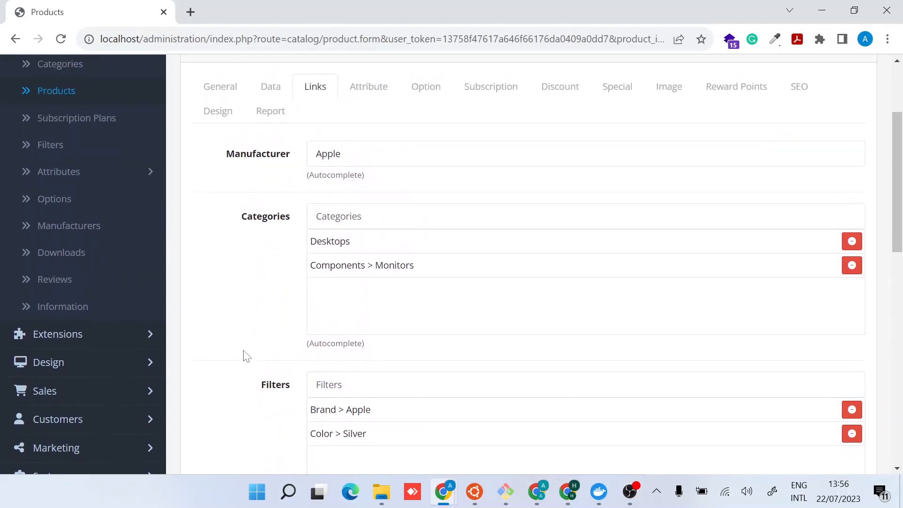
{"action": "scroll", "coordinate": [246, 355], "scroll_direction": "up", "scroll_amount": 2}
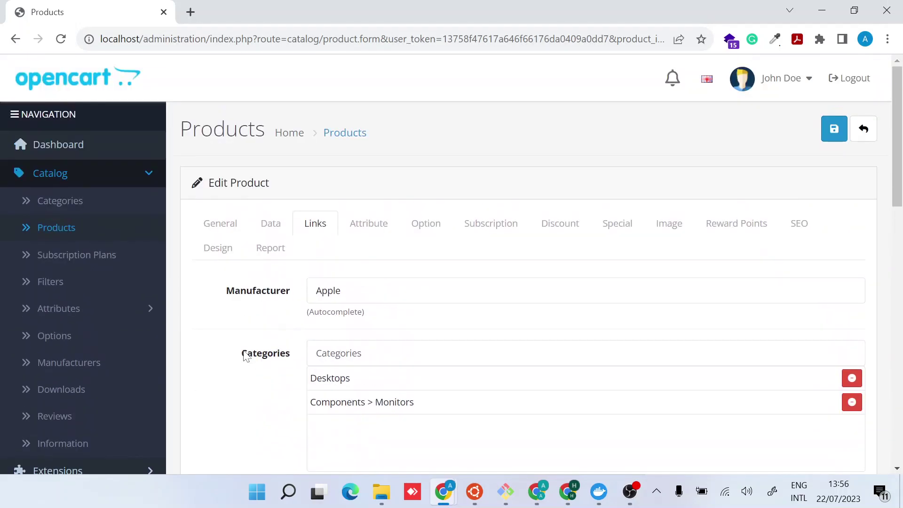
{"action": "left_click", "coordinate": [834, 131]}
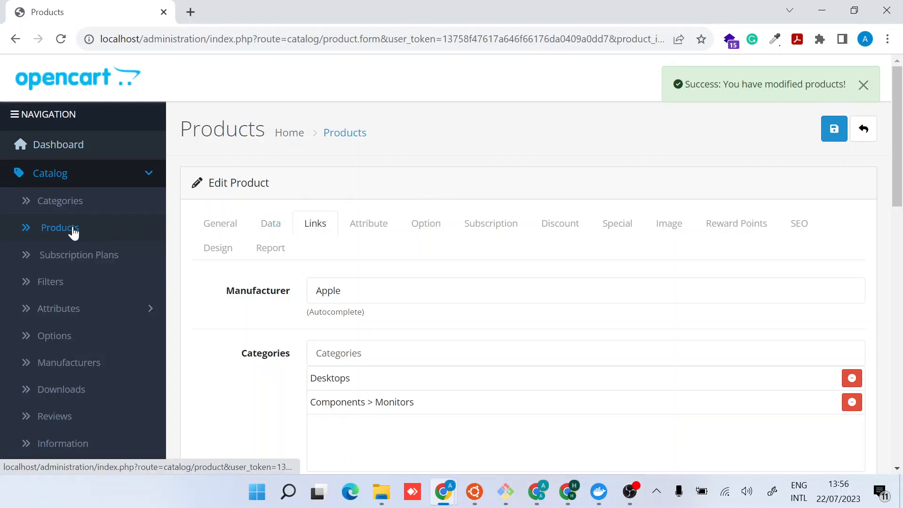
Edit the iMac product and show its Links settings
{"action": "left_click", "coordinate": [57, 227]}
{"action": "scroll", "coordinate": [380, 268], "scroll_direction": "down", "scroll_amount": 1}
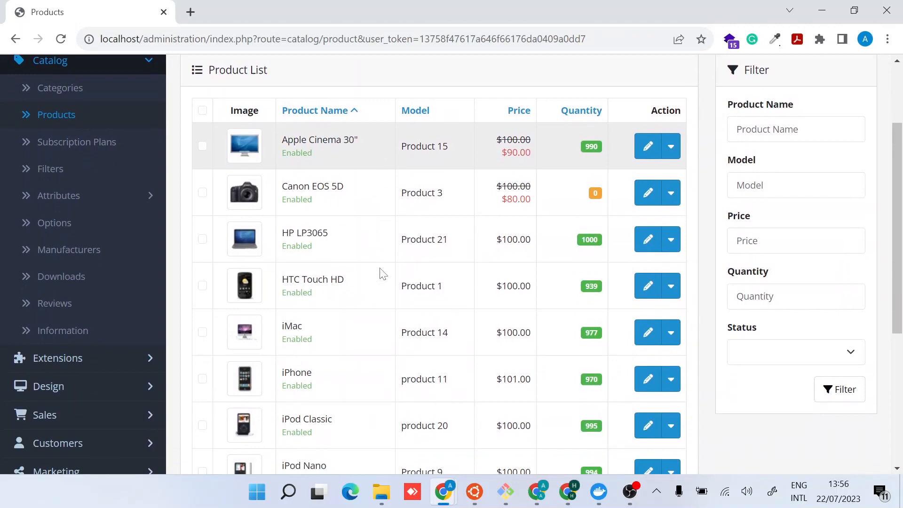
{"action": "scroll", "coordinate": [535, 265], "scroll_direction": "down", "scroll_amount": 3}
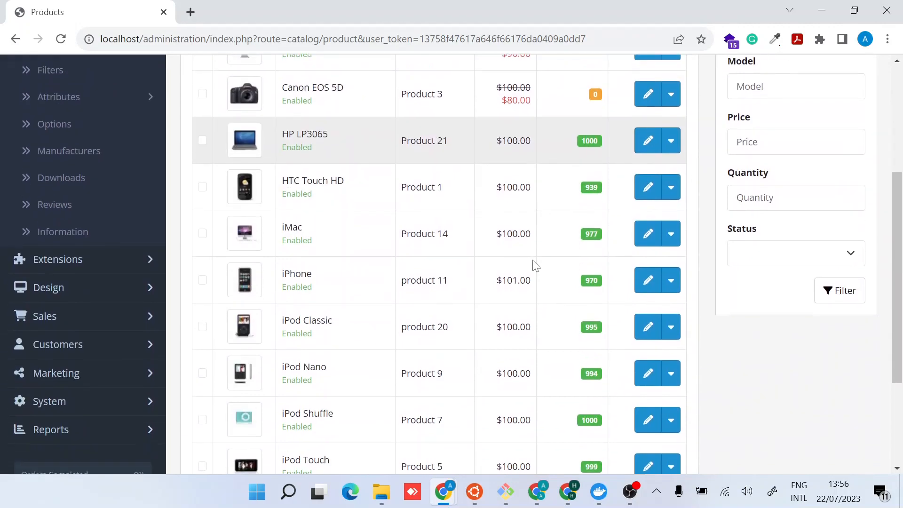
{"action": "scroll", "coordinate": [535, 265], "scroll_direction": "down", "scroll_amount": 3}
{"action": "scroll", "coordinate": [533, 265], "scroll_direction": "up", "scroll_amount": 2}
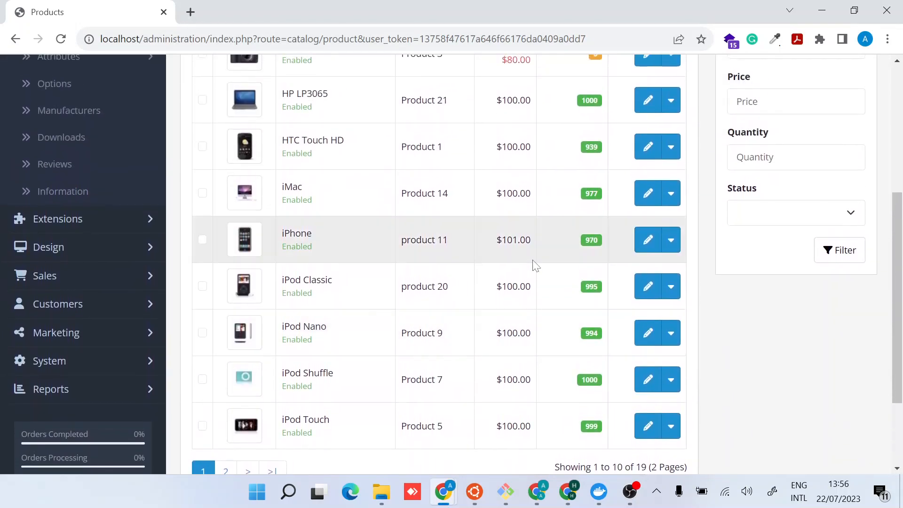
{"action": "scroll", "coordinate": [533, 266], "scroll_direction": "up", "scroll_amount": 1}
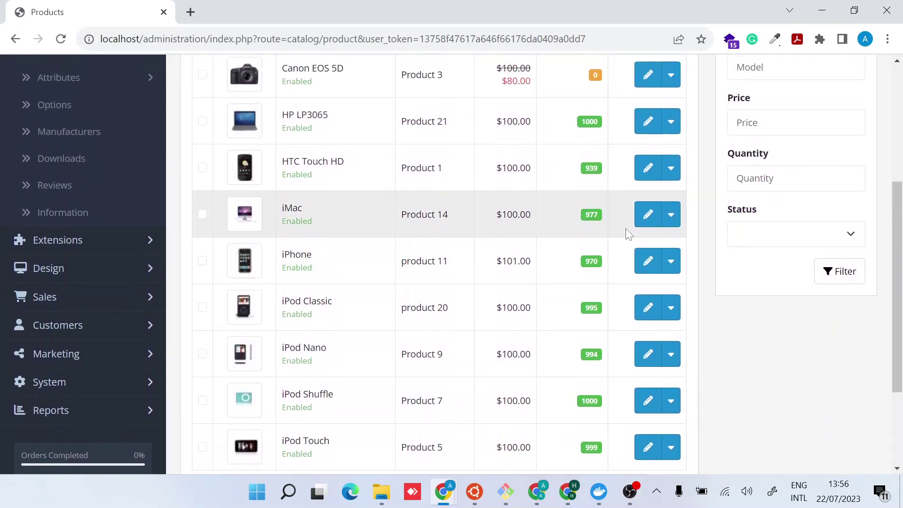
{"action": "left_click", "coordinate": [646, 214]}
{"action": "scroll", "coordinate": [392, 302], "scroll_direction": "down", "scroll_amount": 1}
{"action": "scroll", "coordinate": [392, 302], "scroll_direction": "down", "scroll_amount": 1}
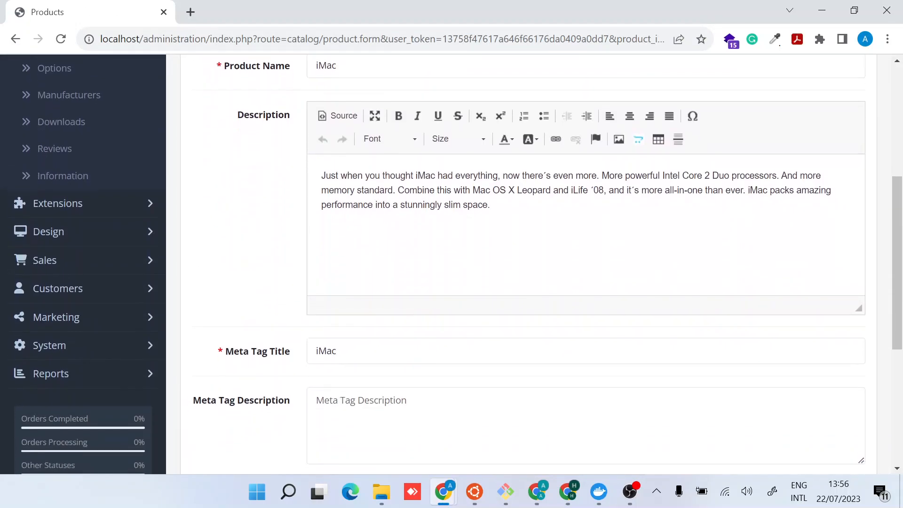
{"action": "scroll", "coordinate": [392, 302], "scroll_direction": "up", "scroll_amount": 3}
{"action": "left_click", "coordinate": [326, 226]}
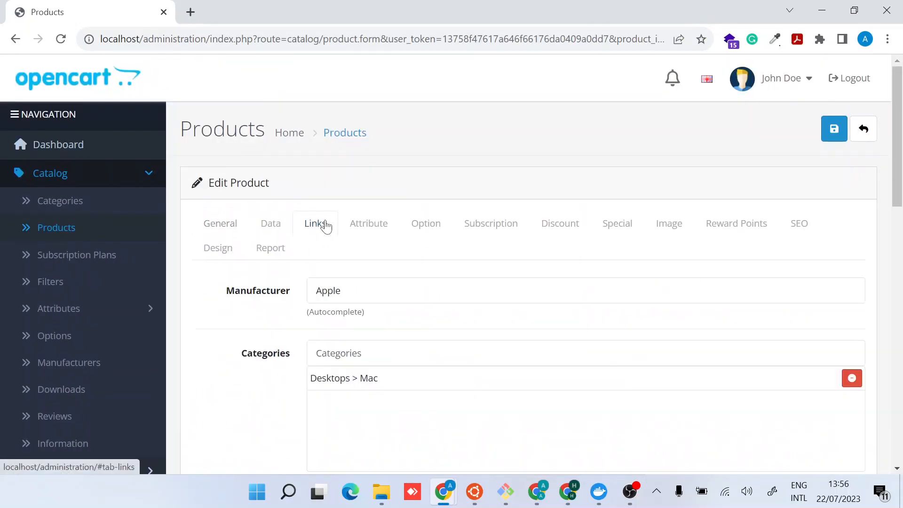
{"action": "scroll", "coordinate": [276, 347], "scroll_direction": "down", "scroll_amount": 2}
{"action": "scroll", "coordinate": [353, 276], "scroll_direction": "down", "scroll_amount": 1}
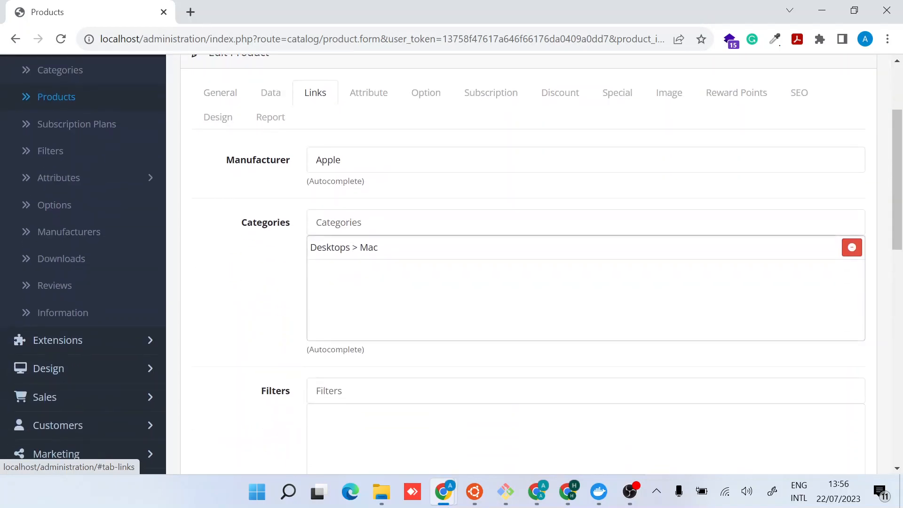
{"action": "double_click", "coordinate": [330, 247]}
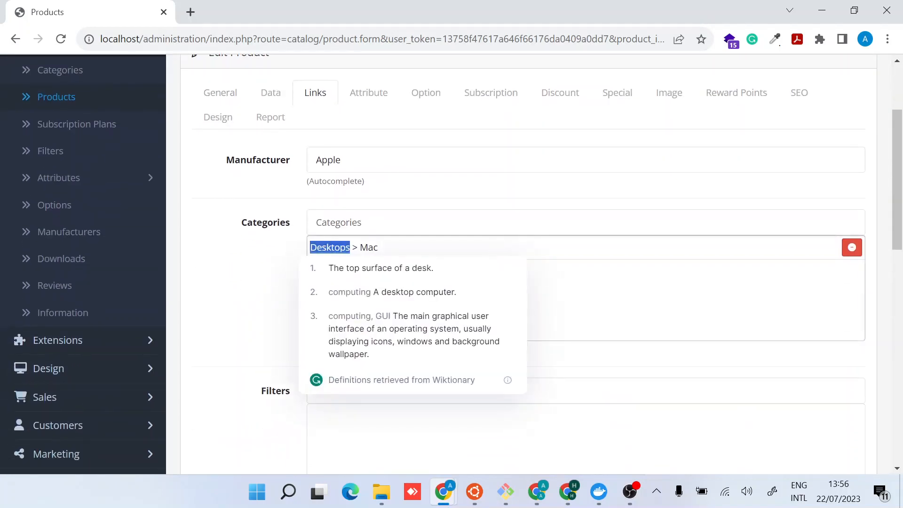
{"action": "left_click", "coordinate": [270, 277]}
{"action": "scroll", "coordinate": [270, 318], "scroll_direction": "down", "scroll_amount": 3}
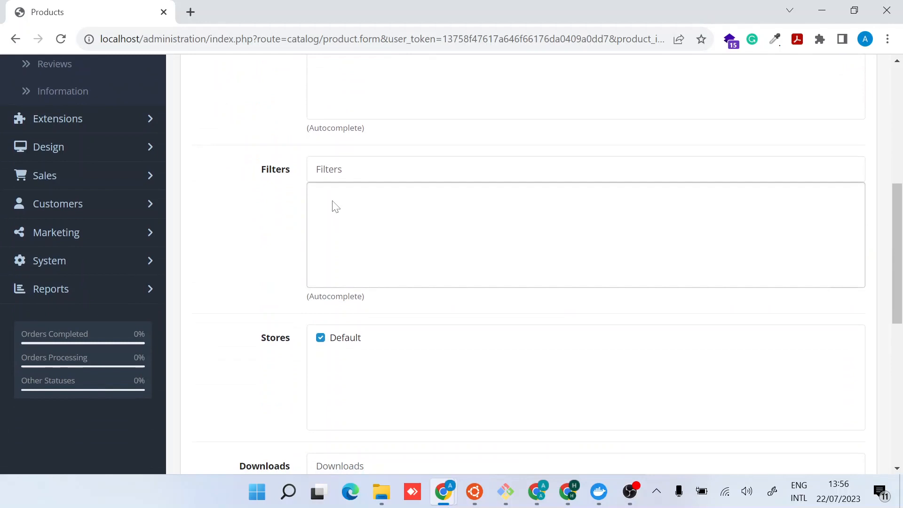
Assign Brand > Apple and Color > Black filters and save the iMac
{"action": "left_click", "coordinate": [336, 208]}
{"action": "type", "text": "A"}
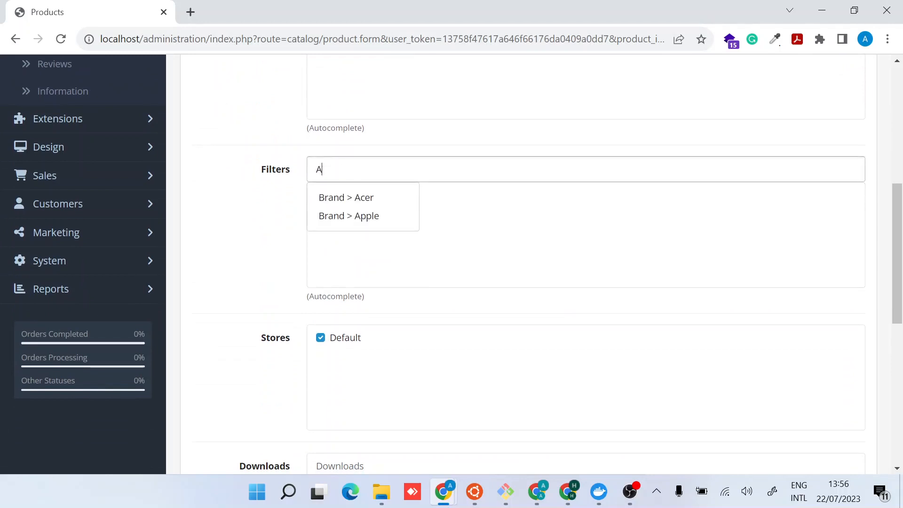
{"action": "left_click", "coordinate": [381, 216]}
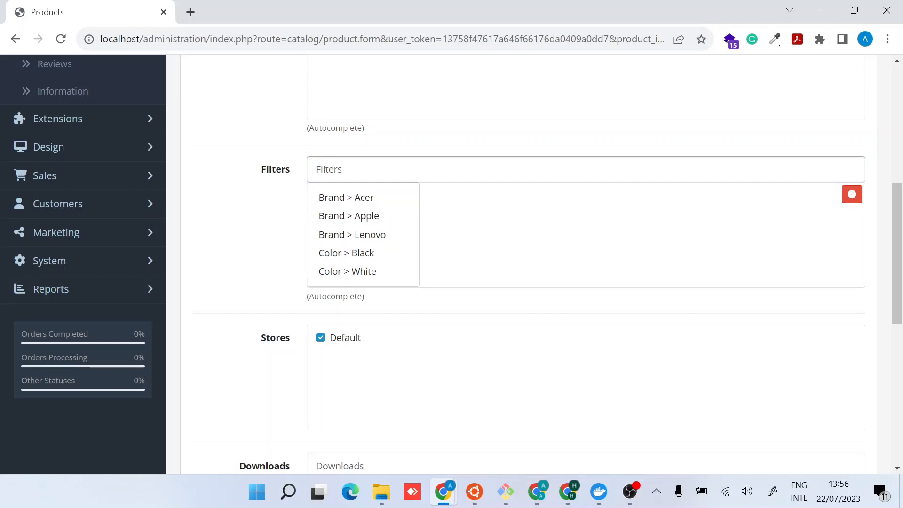
{"action": "left_click", "coordinate": [384, 252]}
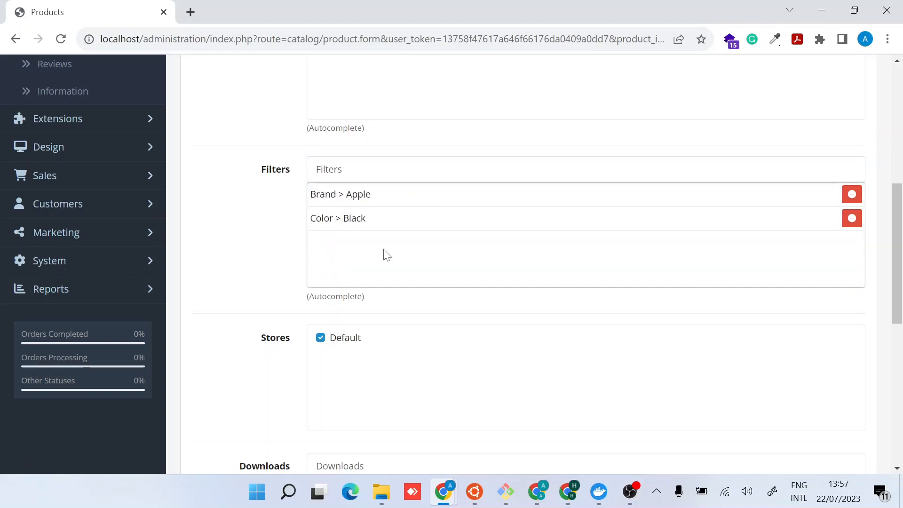
{"action": "left_click", "coordinate": [241, 263]}
{"action": "scroll", "coordinate": [241, 262], "scroll_direction": "up", "scroll_amount": 5}
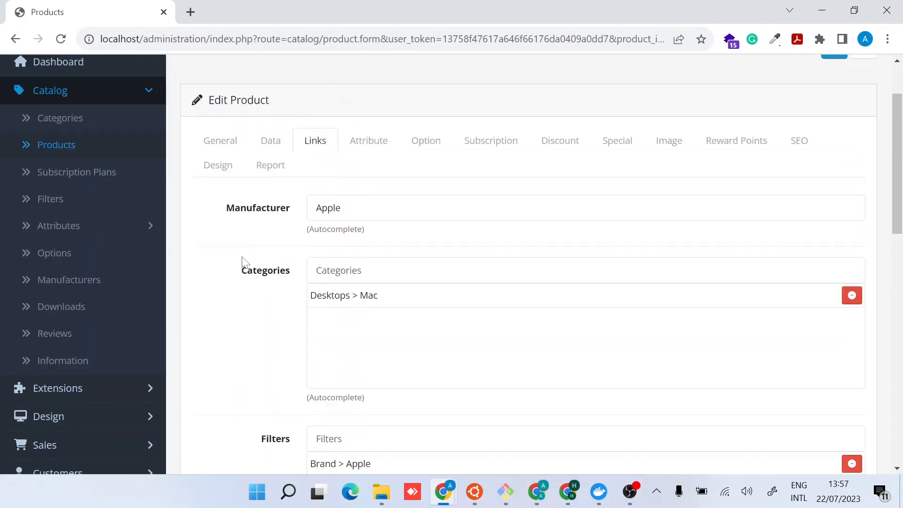
{"action": "scroll", "coordinate": [423, 212], "scroll_direction": "up", "scroll_amount": 3}
{"action": "left_click", "coordinate": [834, 129]}
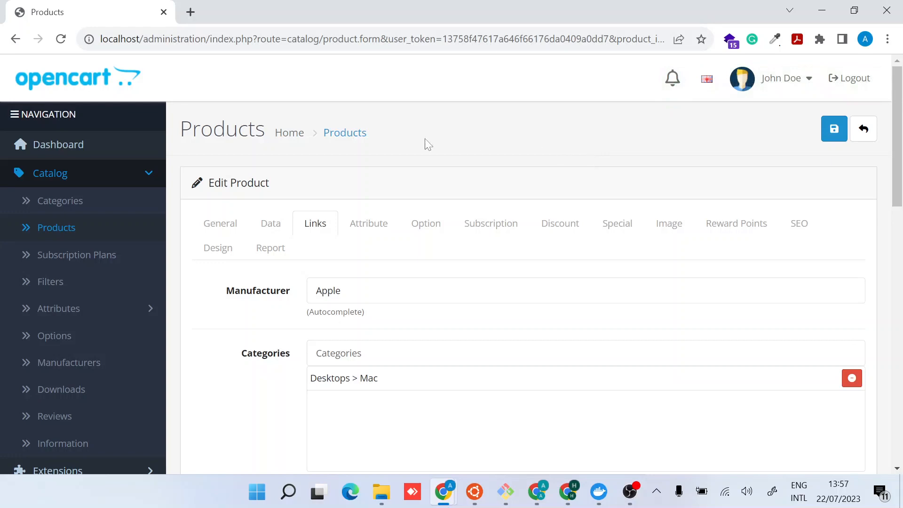
{"action": "scroll", "coordinate": [105, 247], "scroll_direction": "down", "scroll_amount": 3}
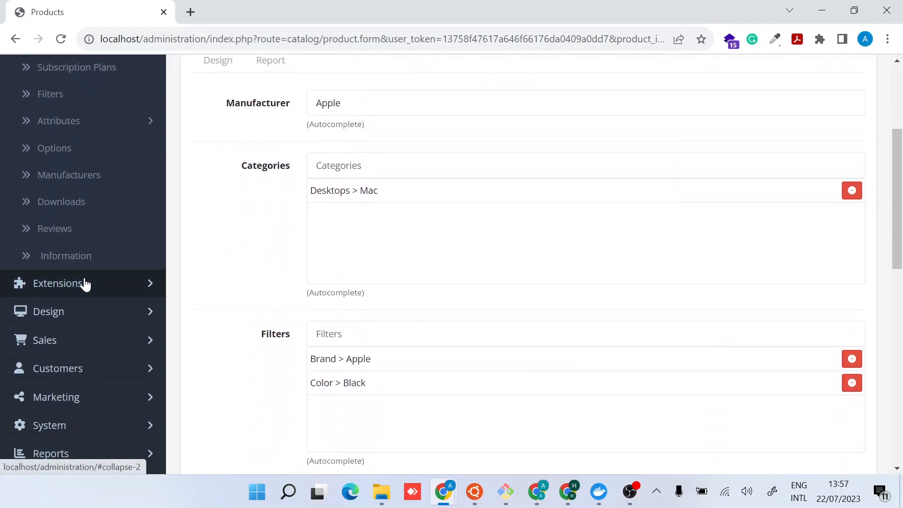
Under Extensions > Modules, install the Filter module and bring up its edit page
{"action": "left_click", "coordinate": [89, 283]}
{"action": "scroll", "coordinate": [88, 283], "scroll_direction": "down", "scroll_amount": 1}
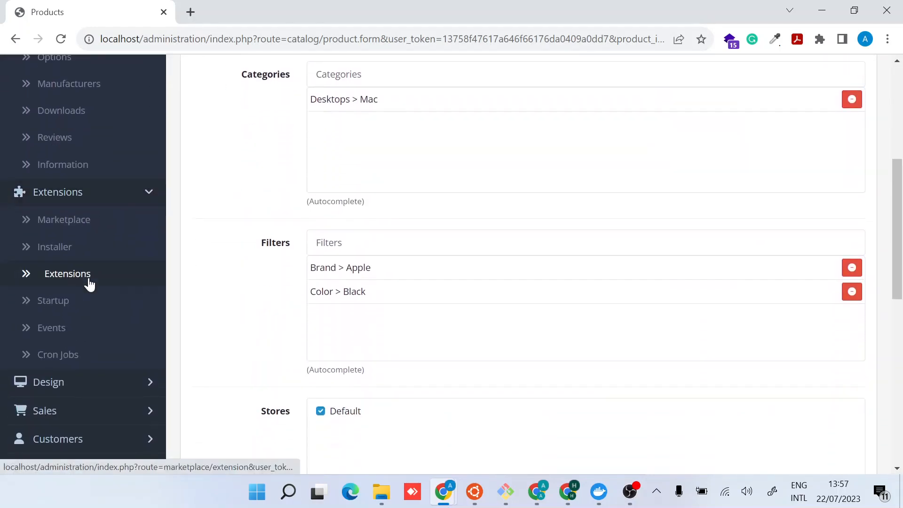
{"action": "left_click", "coordinate": [67, 274]}
{"action": "left_click", "coordinate": [264, 271]}
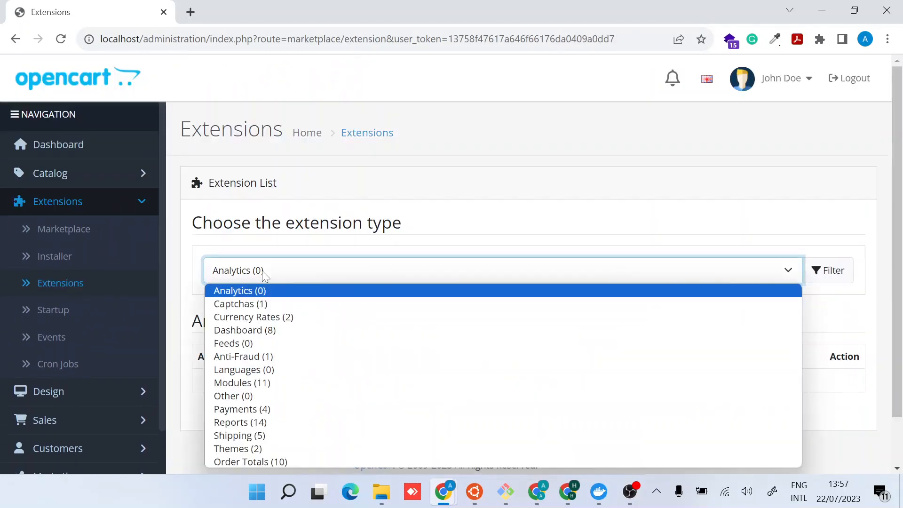
{"action": "left_click", "coordinate": [261, 385]}
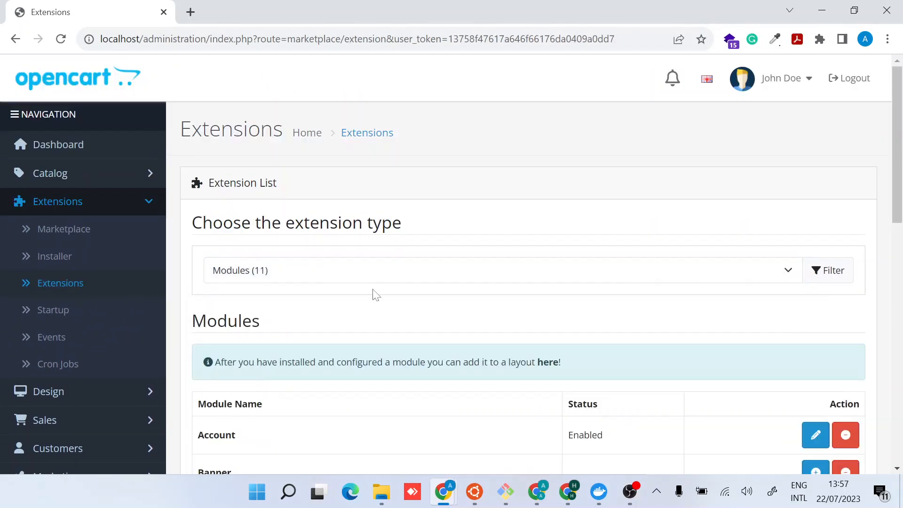
{"action": "scroll", "coordinate": [452, 259], "scroll_direction": "down", "scroll_amount": 3}
{"action": "scroll", "coordinate": [452, 259], "scroll_direction": "down", "scroll_amount": 3}
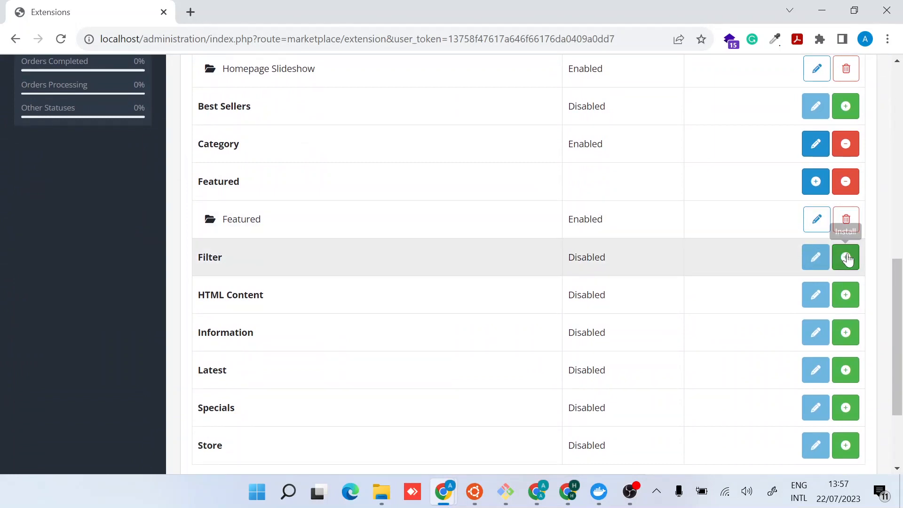
{"action": "left_click", "coordinate": [846, 257]}
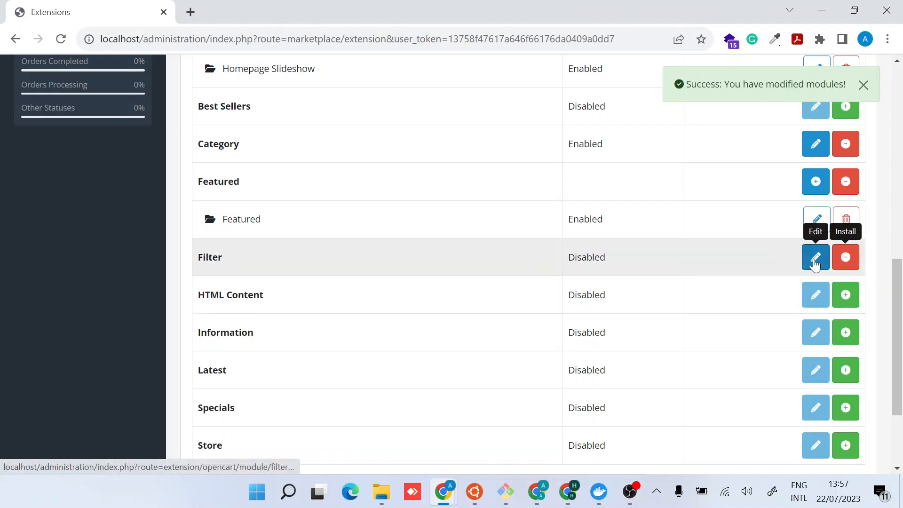
{"action": "left_click", "coordinate": [815, 258]}
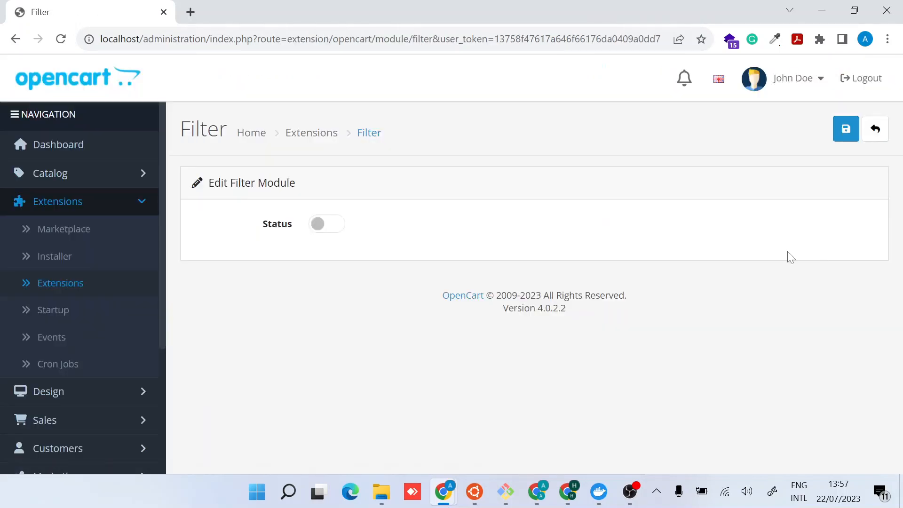
Enable the Filter module's Status and save it, then expand Design in the sidebar
{"action": "left_click", "coordinate": [327, 224]}
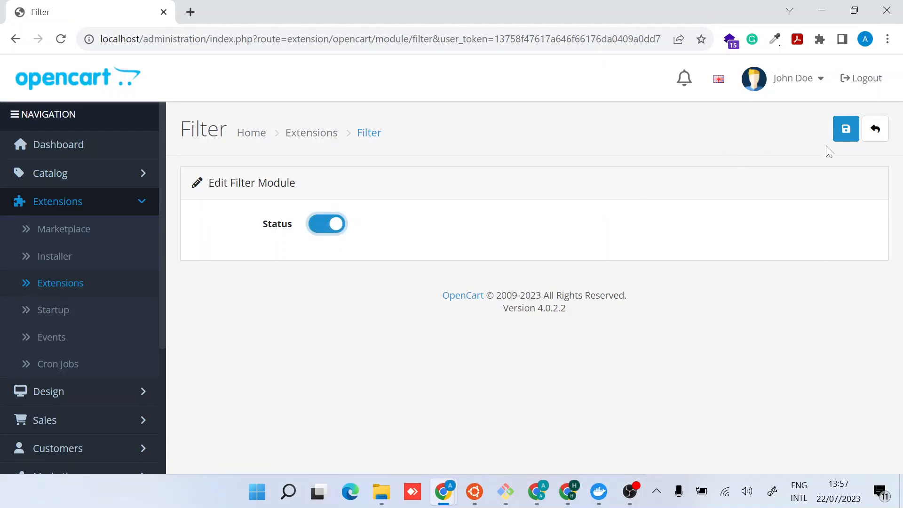
{"action": "left_click", "coordinate": [846, 130]}
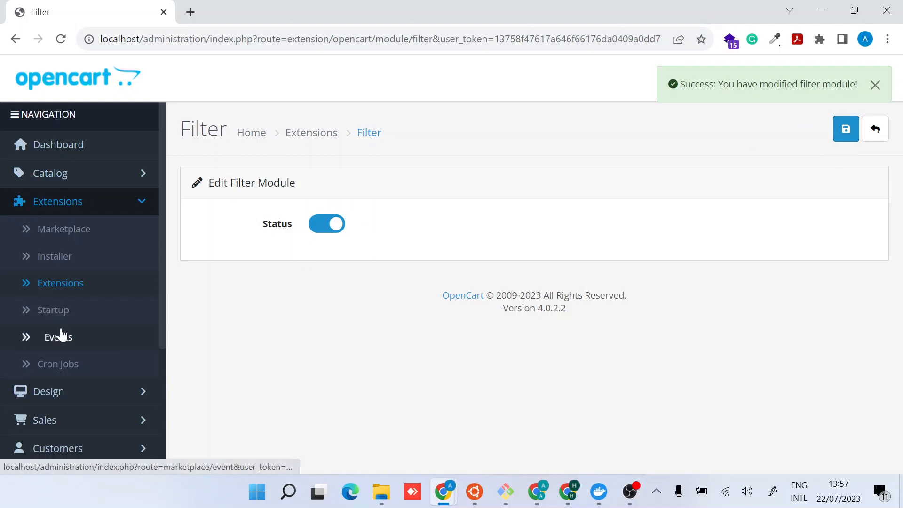
{"action": "scroll", "coordinate": [62, 334], "scroll_direction": "down", "scroll_amount": 1}
{"action": "scroll", "coordinate": [62, 333], "scroll_direction": "down", "scroll_amount": 1}
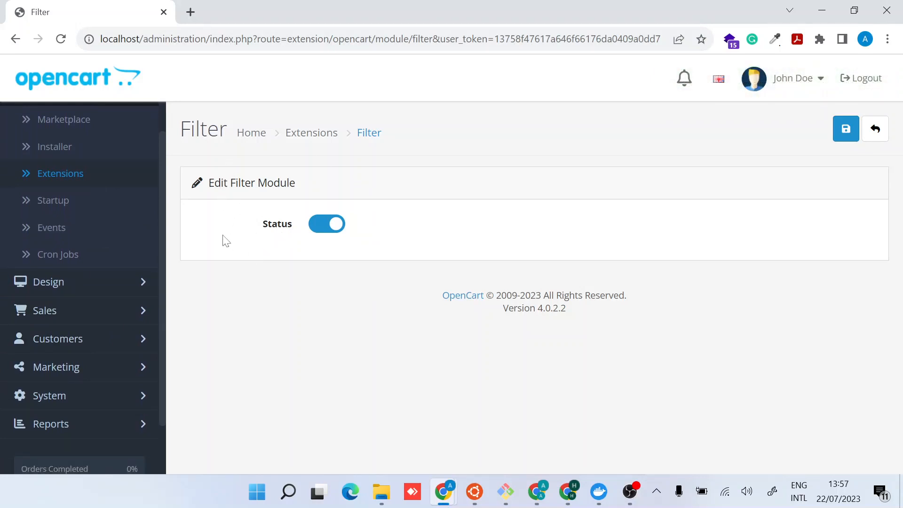
{"action": "left_click", "coordinate": [141, 282]}
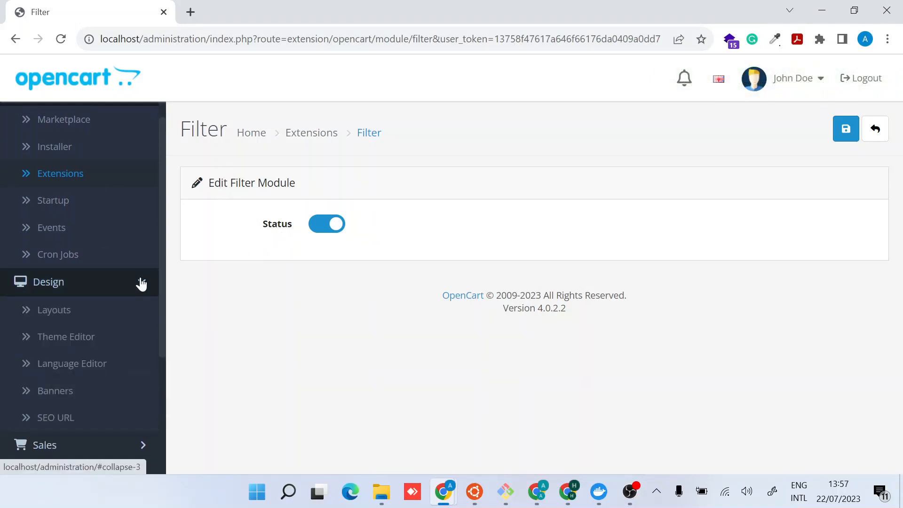
Open the Category layout for editing, adding and removing a stray Column Right slot
{"action": "left_click", "coordinate": [99, 319]}
{"action": "scroll", "coordinate": [387, 322], "scroll_direction": "down", "scroll_amount": 1}
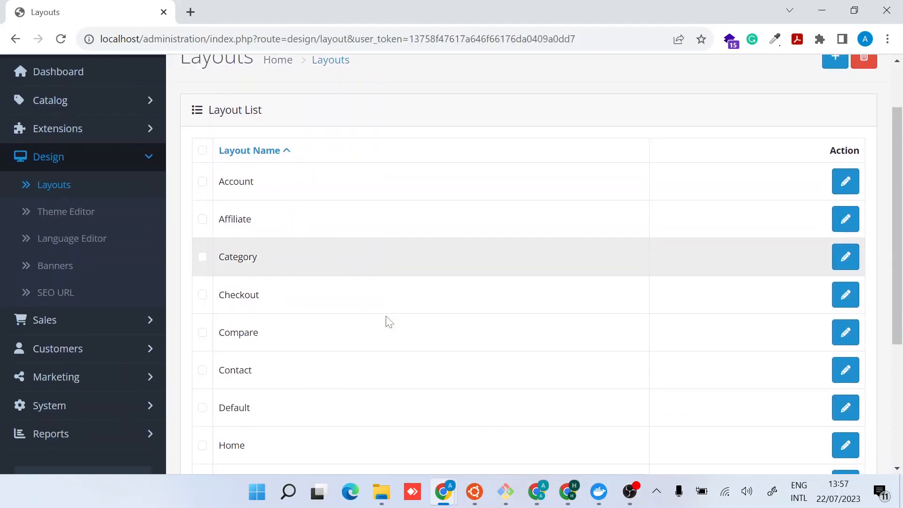
{"action": "left_click", "coordinate": [845, 257]}
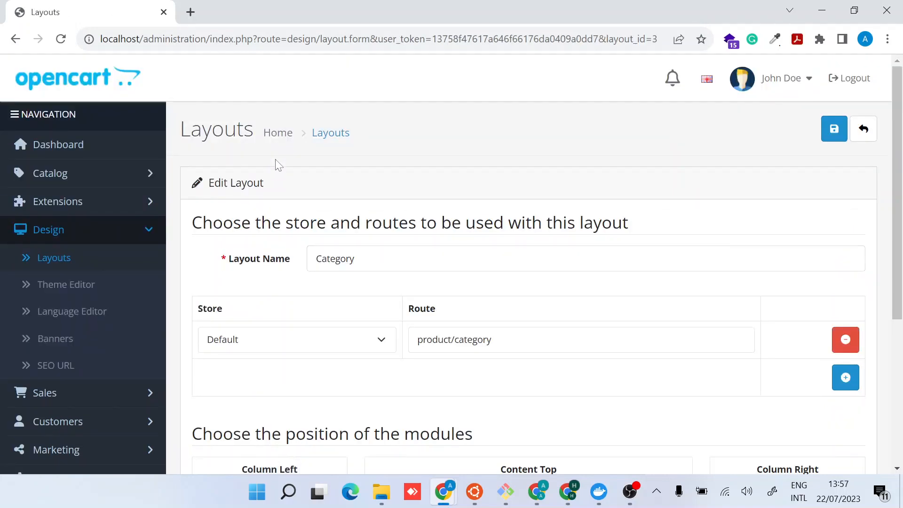
{"action": "scroll", "coordinate": [319, 242], "scroll_direction": "down", "scroll_amount": 4}
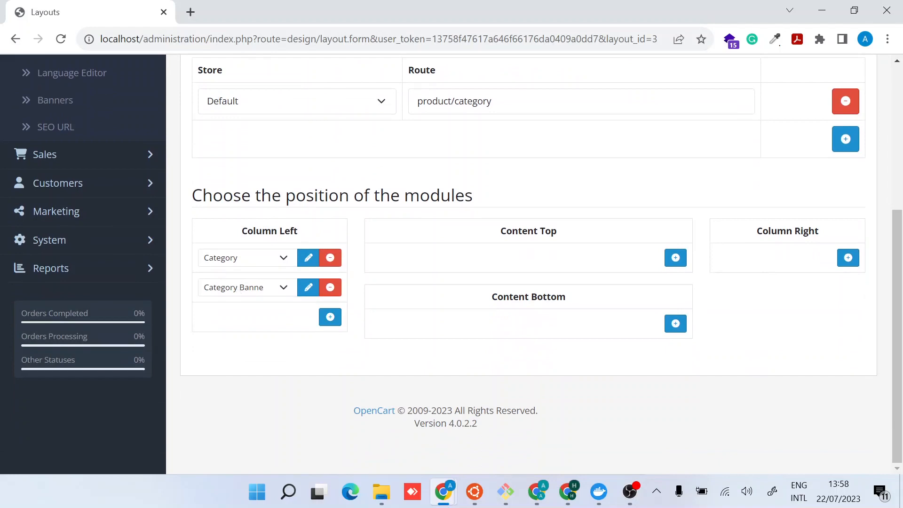
{"action": "double_click", "coordinate": [317, 195]}
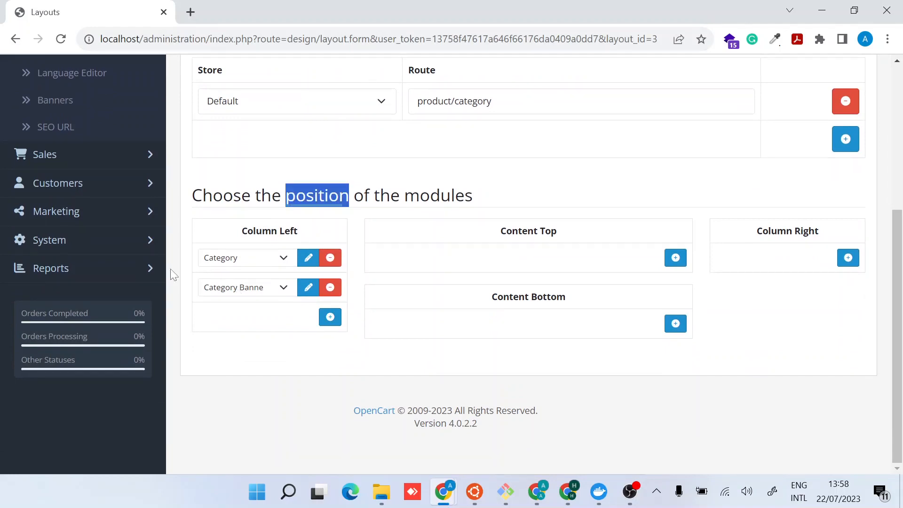
{"action": "left_click", "coordinate": [224, 353]}
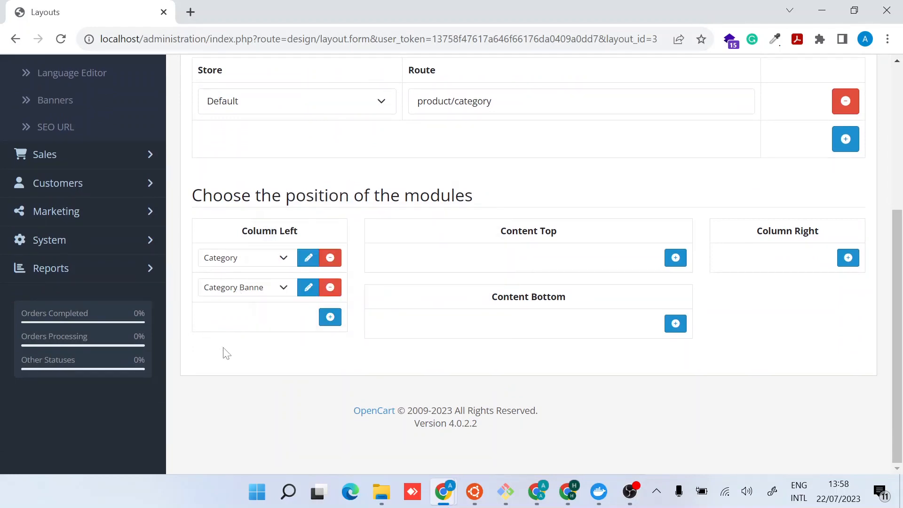
{"action": "left_click", "coordinate": [848, 257]}
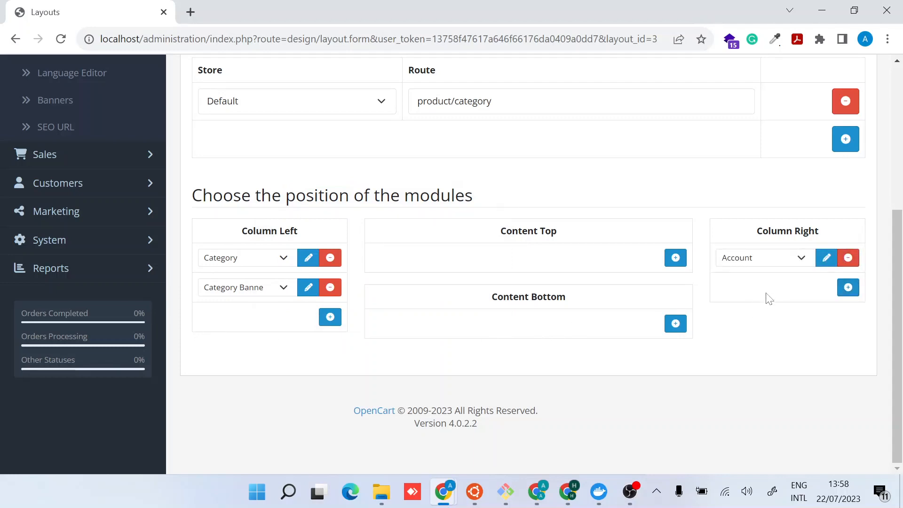
{"action": "left_click", "coordinate": [848, 257]}
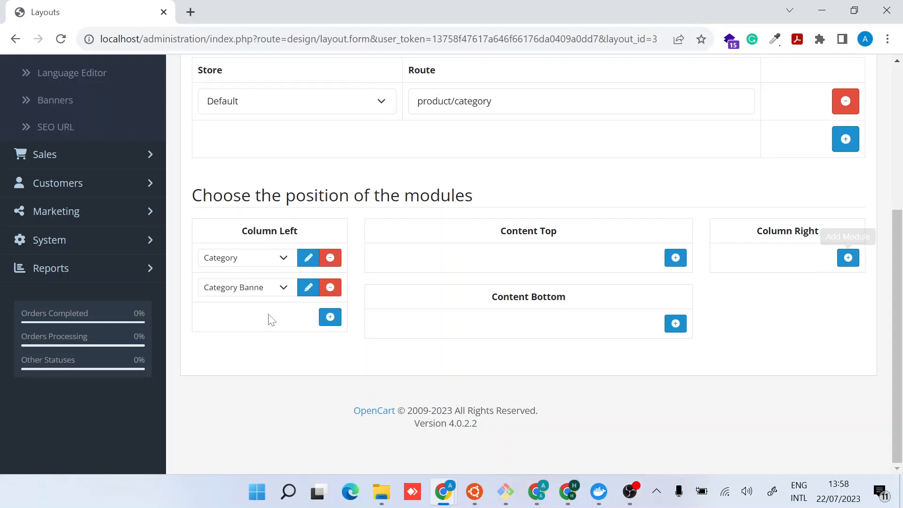
Add a Column Left slot set to the Filter module and save the Category layout
{"action": "left_click", "coordinate": [330, 317]}
{"action": "left_click", "coordinate": [246, 317]}
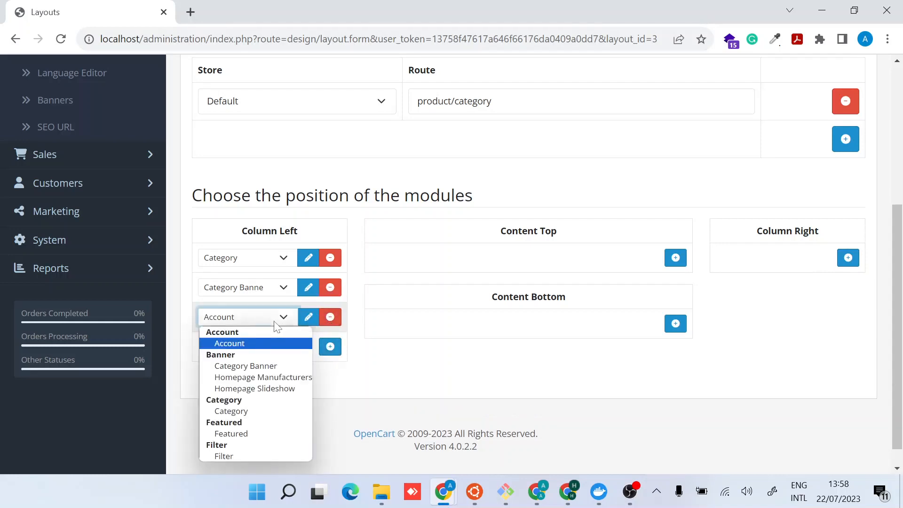
{"action": "left_click", "coordinate": [227, 454]}
{"action": "left_click", "coordinate": [246, 317]}
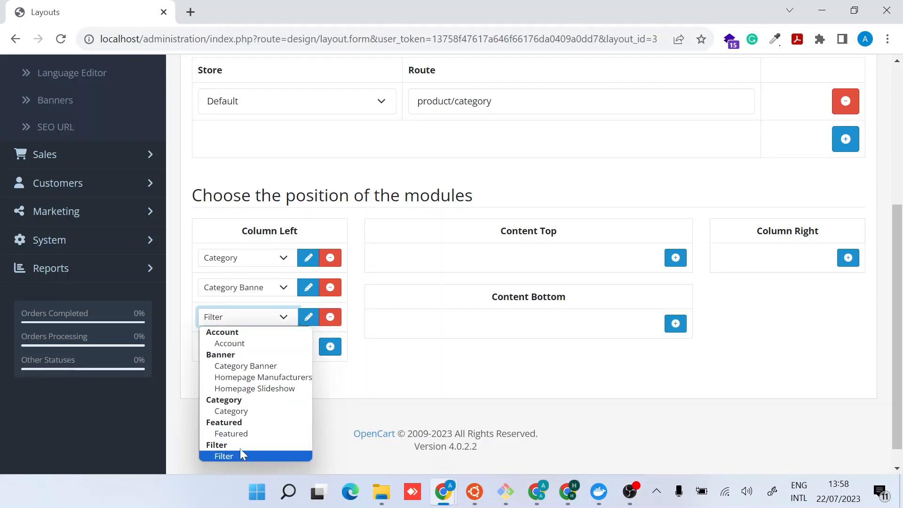
{"action": "left_click", "coordinate": [369, 408]}
{"action": "scroll", "coordinate": [565, 310], "scroll_direction": "up", "scroll_amount": 5}
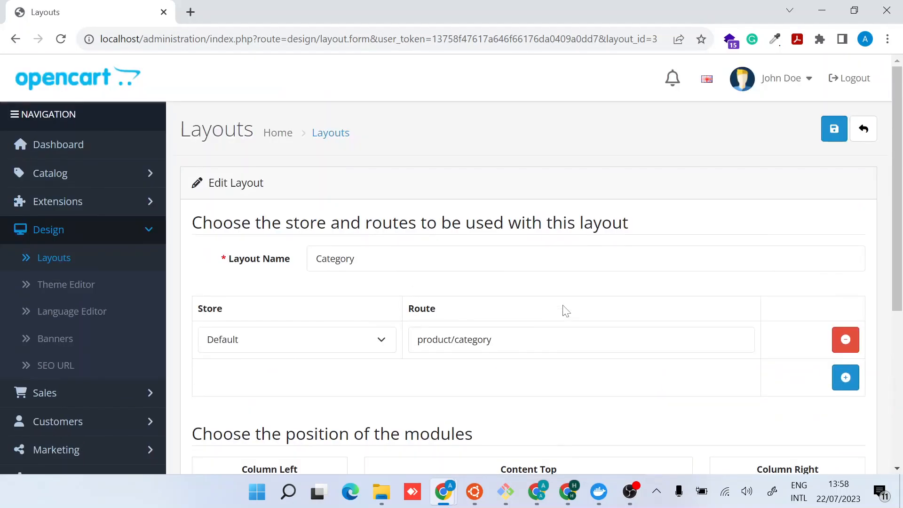
{"action": "left_click", "coordinate": [834, 129]}
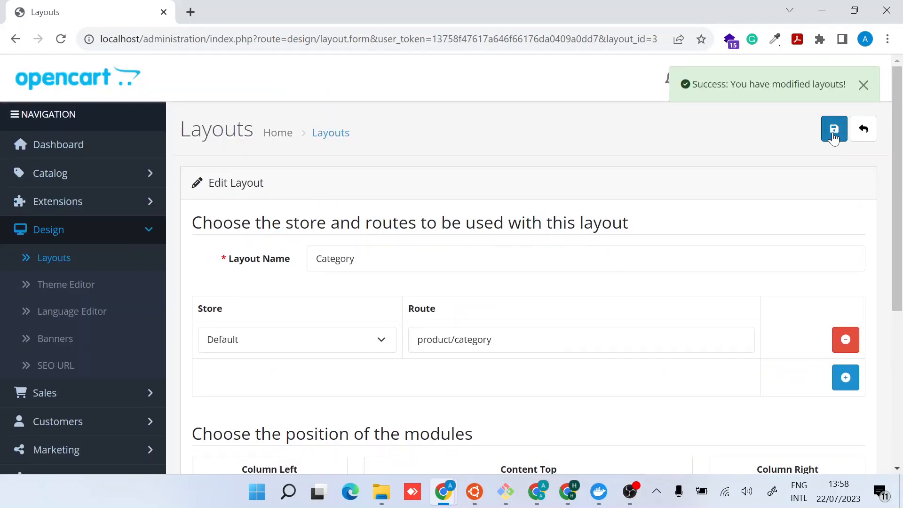
{"action": "scroll", "coordinate": [663, 168], "scroll_direction": "down", "scroll_amount": 3}
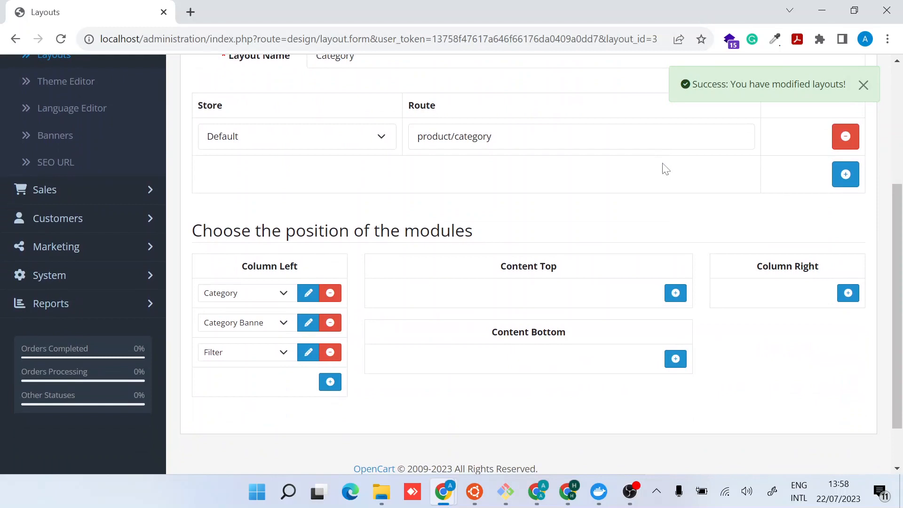
{"action": "scroll", "coordinate": [664, 168], "scroll_direction": "up", "scroll_amount": 3}
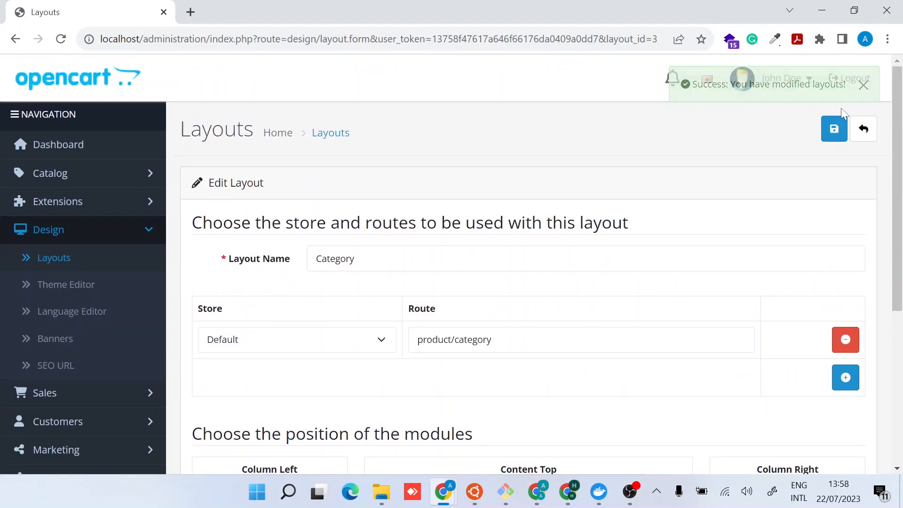
Open the storefront from the admin menu and go to the full Desktops category page
{"action": "left_click", "coordinate": [788, 83]}
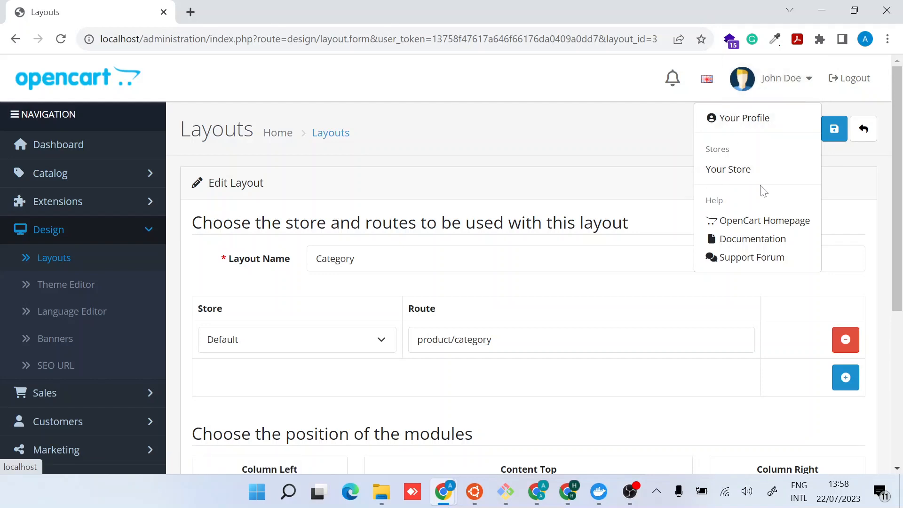
{"action": "left_click", "coordinate": [744, 169]}
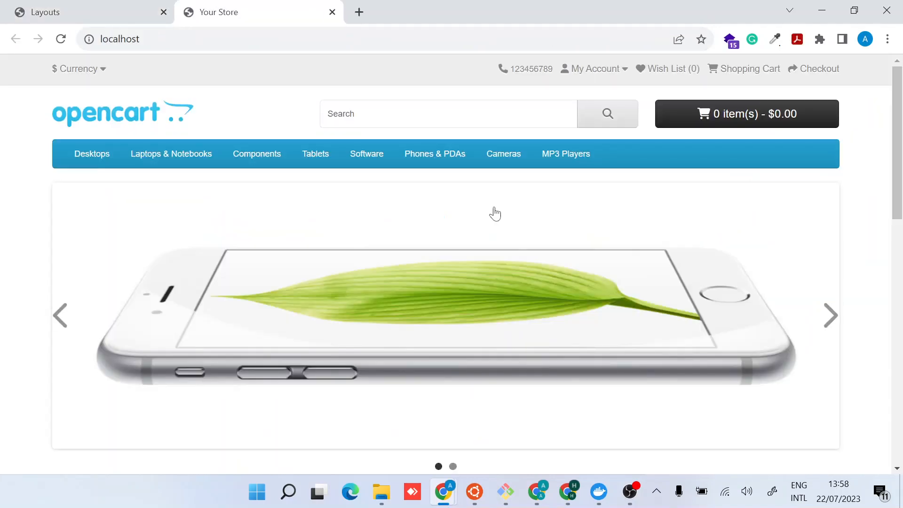
{"action": "mouse_move", "coordinate": [92, 154]}
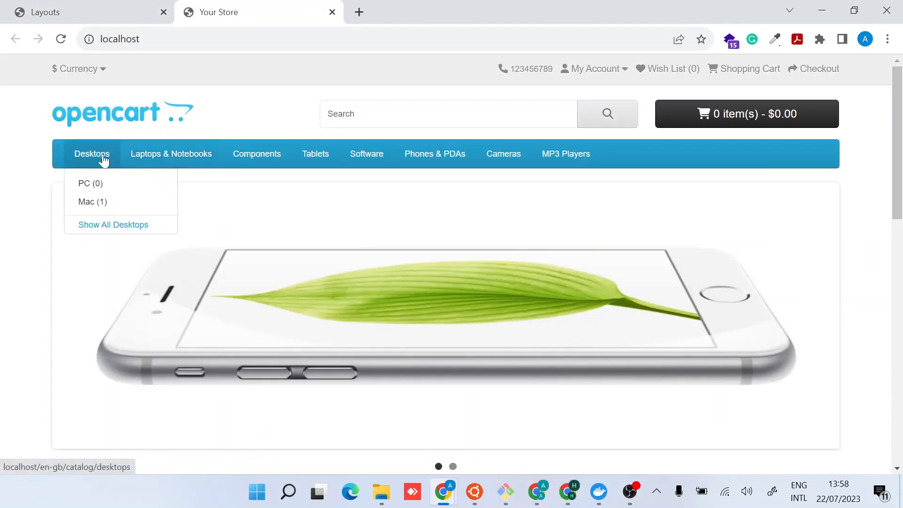
{"action": "left_click", "coordinate": [109, 225]}
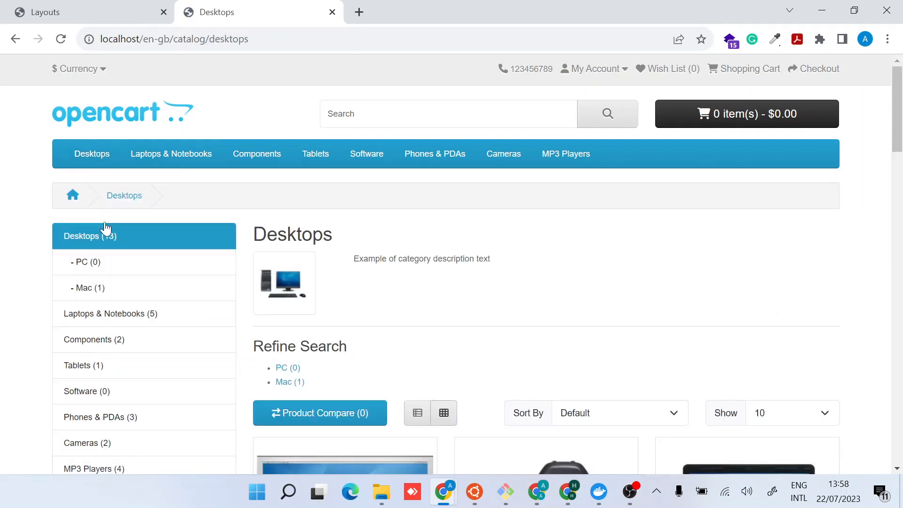
{"action": "scroll", "coordinate": [113, 229], "scroll_direction": "down", "scroll_amount": 5}
{"action": "scroll", "coordinate": [113, 230], "scroll_direction": "down", "scroll_amount": 2}
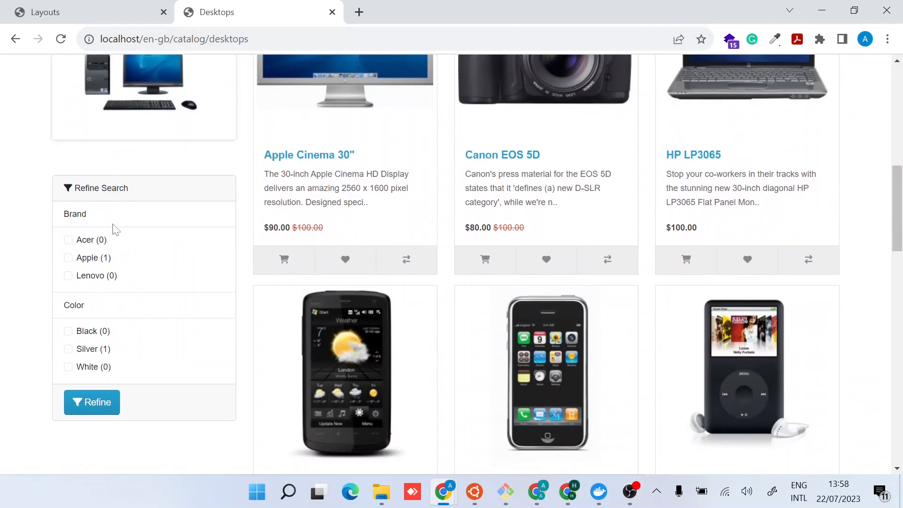
Tick the Acer brand in the Refine Search panel
{"action": "double_click", "coordinate": [75, 214]}
{"action": "left_click", "coordinate": [170, 282]}
{"action": "left_click", "coordinate": [68, 240]}
Refine Desktops by Acer and Black, then swap the brand to Apple and refine again
{"action": "left_click", "coordinate": [68, 330]}
{"action": "left_click", "coordinate": [92, 402]}
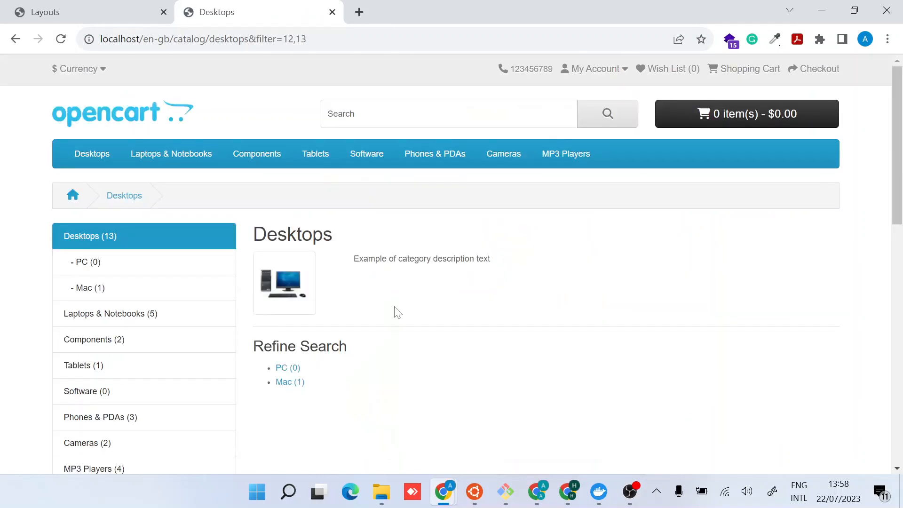
{"action": "scroll", "coordinate": [435, 325], "scroll_direction": "down", "scroll_amount": 3}
{"action": "scroll", "coordinate": [434, 325], "scroll_direction": "down", "scroll_amount": 1}
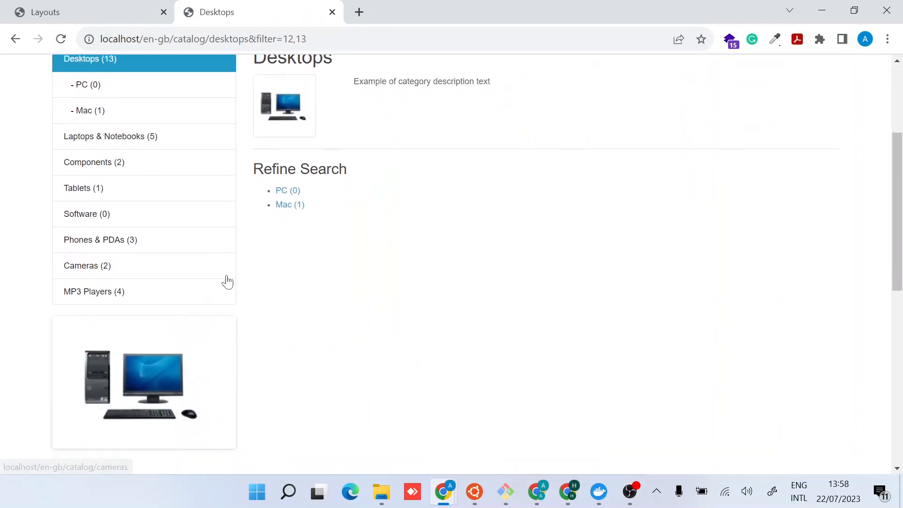
{"action": "scroll", "coordinate": [227, 281], "scroll_direction": "down", "scroll_amount": 4}
{"action": "left_click", "coordinate": [67, 305]}
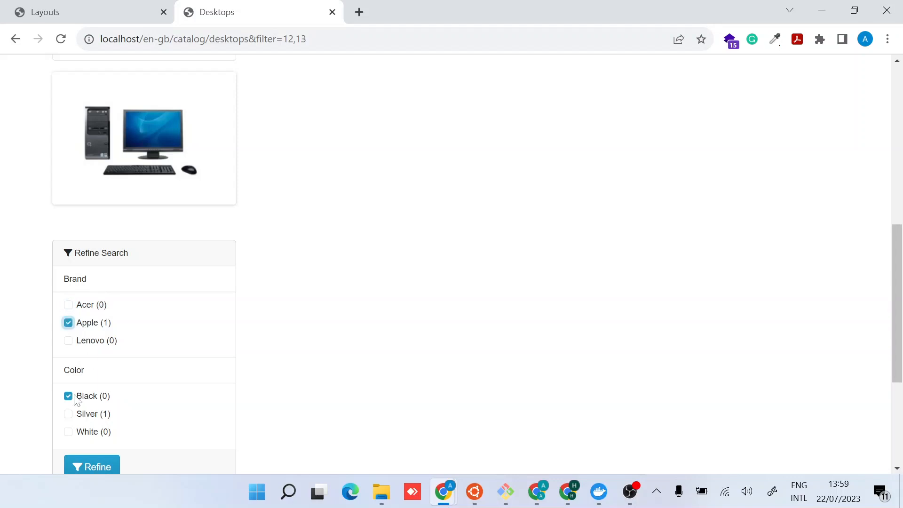
{"action": "scroll", "coordinate": [121, 389], "scroll_direction": "down", "scroll_amount": 2}
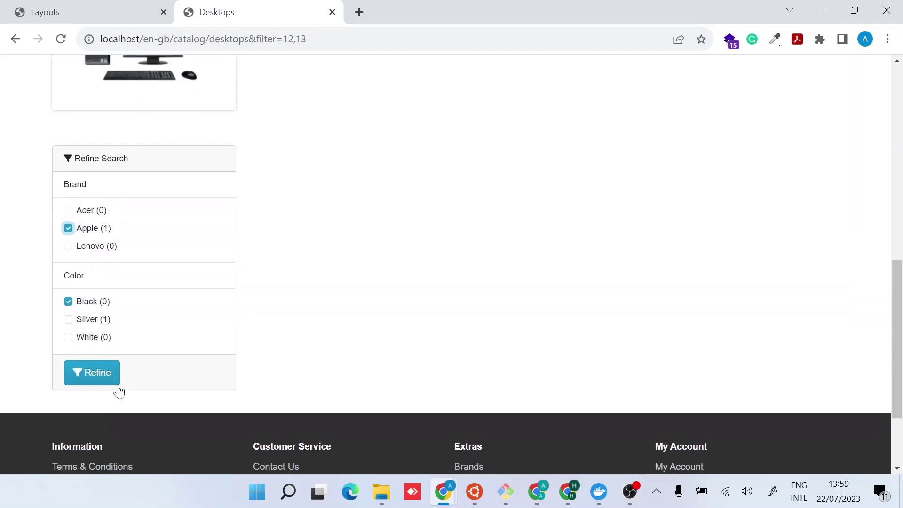
{"action": "left_click", "coordinate": [94, 374]}
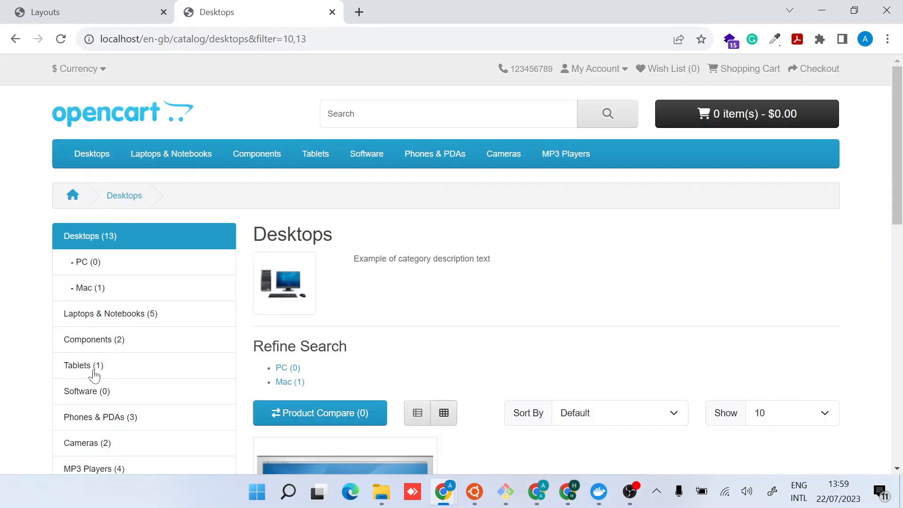
{"action": "scroll", "coordinate": [357, 312], "scroll_direction": "down", "scroll_amount": 3}
{"action": "scroll", "coordinate": [358, 311], "scroll_direction": "down", "scroll_amount": 2}
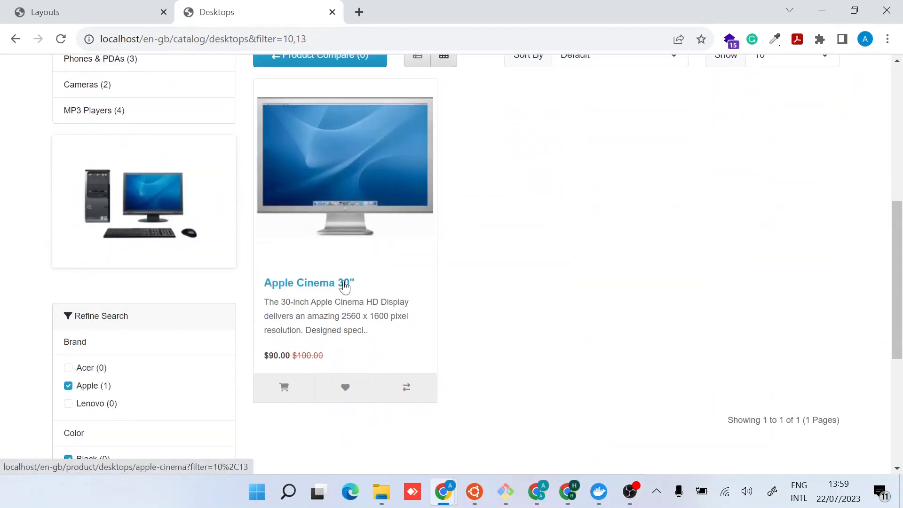
{"action": "scroll", "coordinate": [316, 300], "scroll_direction": "down", "scroll_amount": 1}
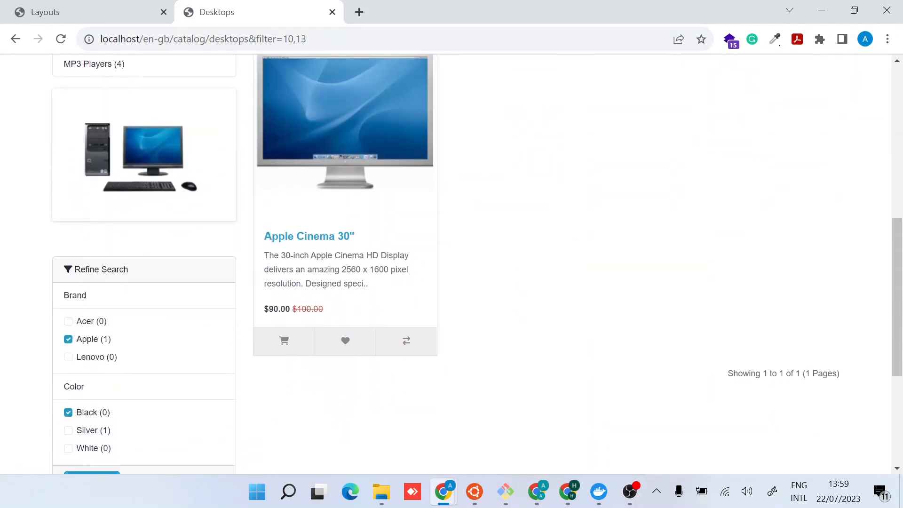
{"action": "scroll", "coordinate": [270, 301], "scroll_direction": "down", "scroll_amount": 1}
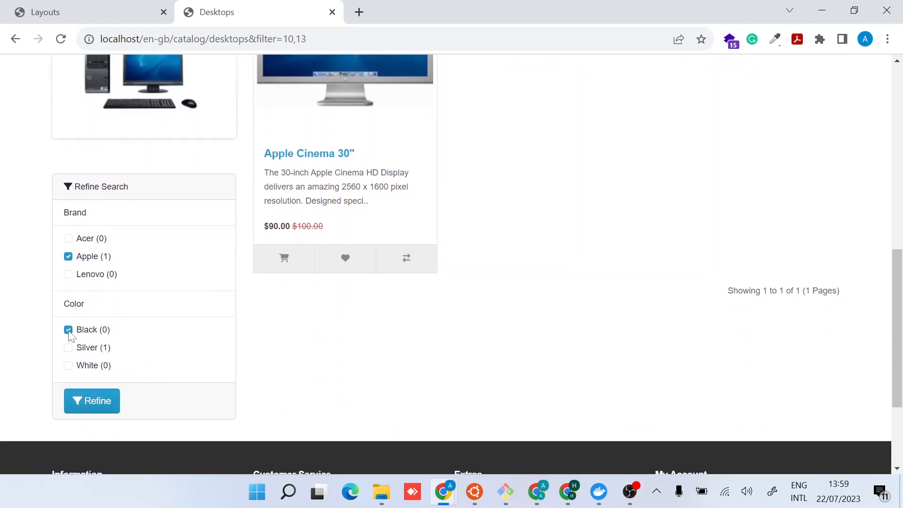
Swap the colour from Black to Silver and refine to Apple Silver products
{"action": "left_click", "coordinate": [68, 329]}
{"action": "left_click", "coordinate": [67, 347]}
{"action": "left_click", "coordinate": [91, 401]}
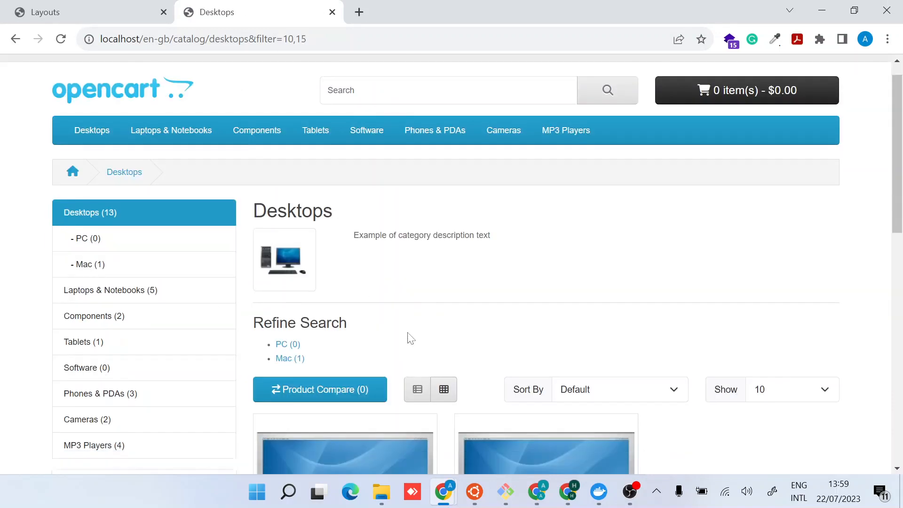
{"action": "scroll", "coordinate": [408, 339], "scroll_direction": "down", "scroll_amount": 3}
{"action": "scroll", "coordinate": [402, 304], "scroll_direction": "down", "scroll_amount": 3}
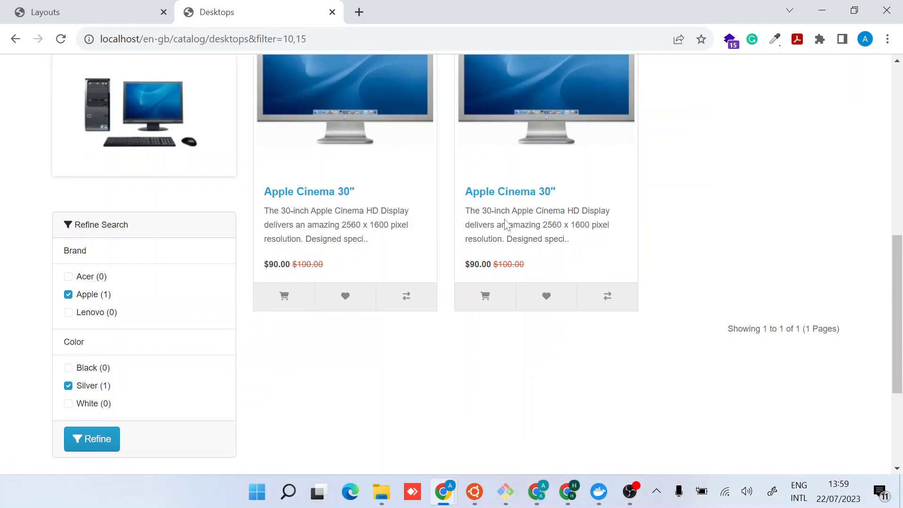
{"action": "scroll", "coordinate": [455, 253], "scroll_direction": "up", "scroll_amount": 1}
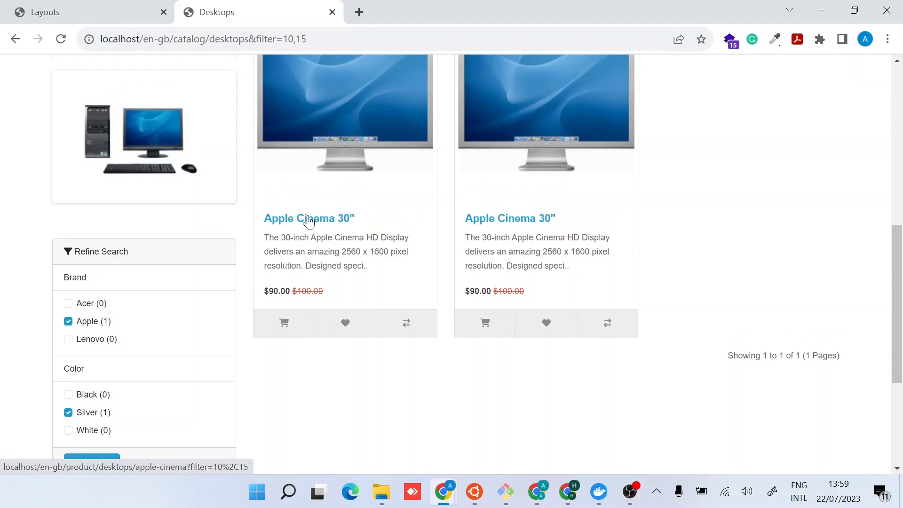
View the Apple Cinema 30" page, go back to the filtered list and tick Lenovo
{"action": "left_click", "coordinate": [309, 221]}
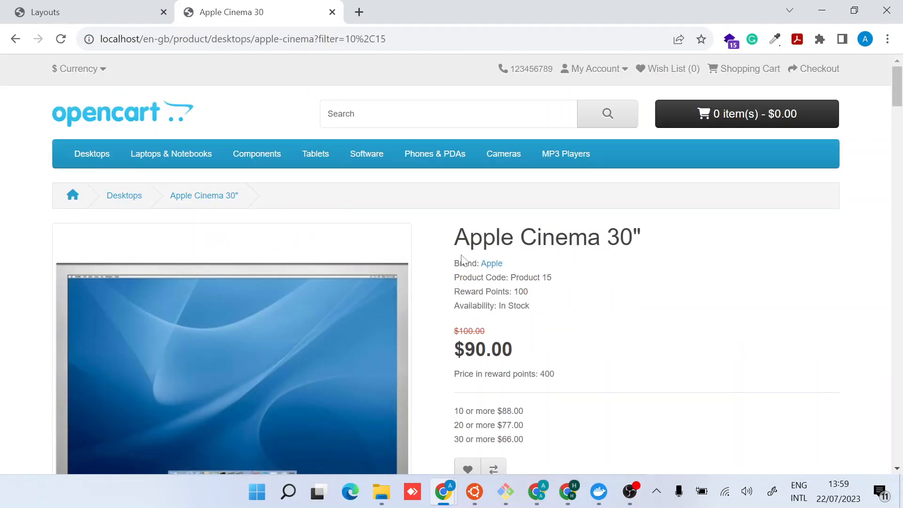
{"action": "scroll", "coordinate": [237, 152], "scroll_direction": "down", "scroll_amount": 3}
{"action": "left_click", "coordinate": [16, 39]}
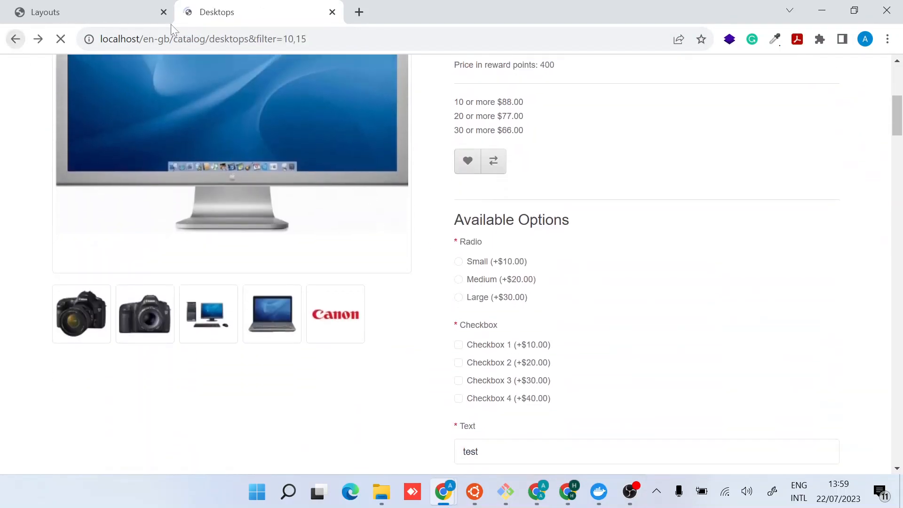
{"action": "scroll", "coordinate": [212, 262], "scroll_direction": "down", "scroll_amount": 2}
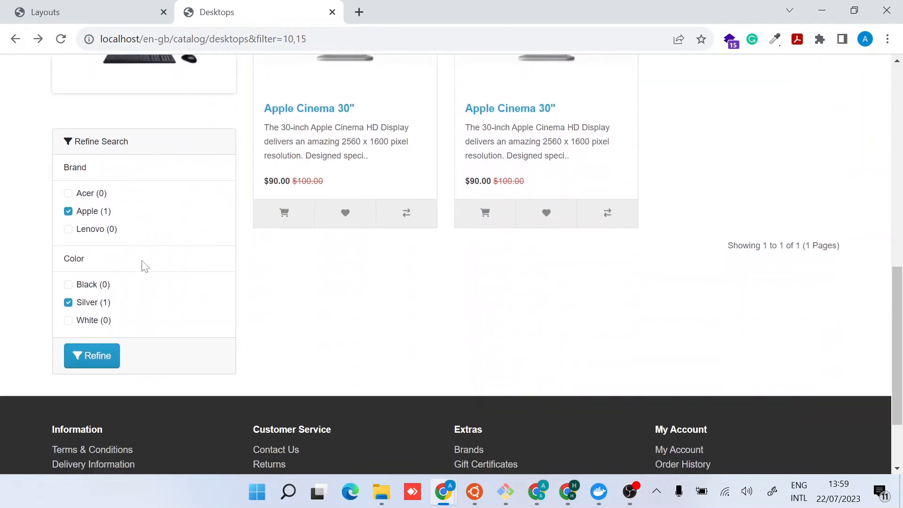
{"action": "scroll", "coordinate": [170, 198], "scroll_direction": "up", "scroll_amount": 1}
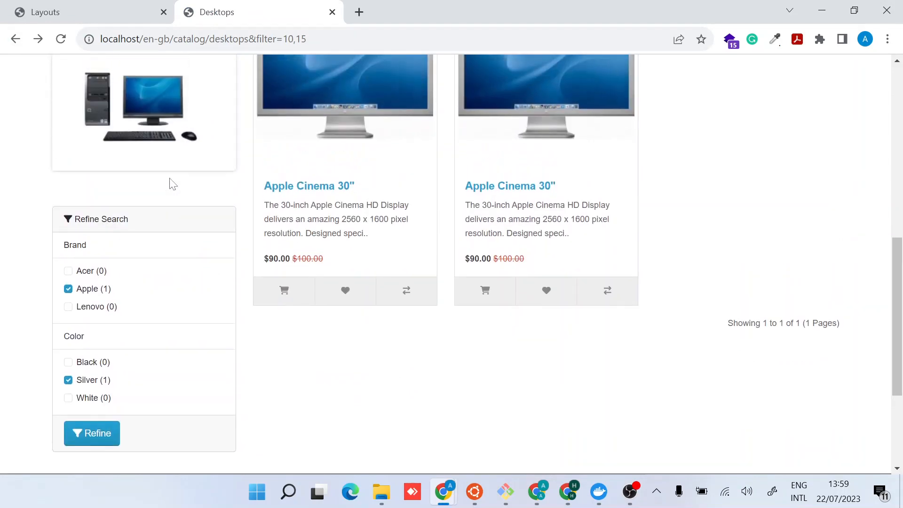
{"action": "scroll", "coordinate": [447, 203], "scroll_direction": "up", "scroll_amount": 5}
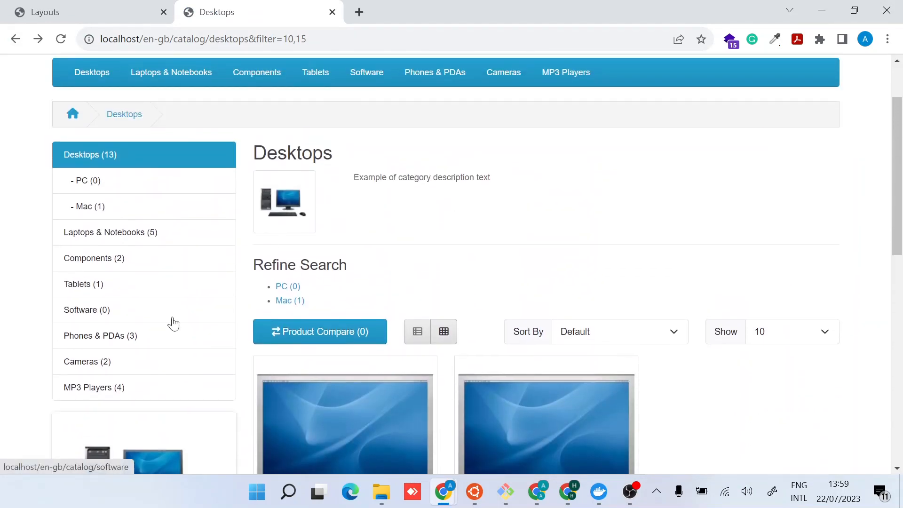
{"action": "scroll", "coordinate": [173, 322], "scroll_direction": "down", "scroll_amount": 2}
{"action": "scroll", "coordinate": [174, 322], "scroll_direction": "down", "scroll_amount": 2}
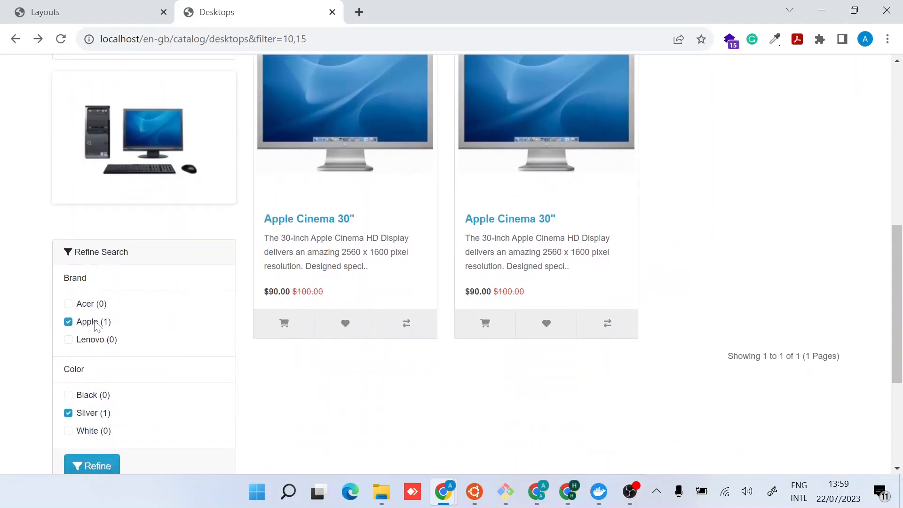
{"action": "left_click", "coordinate": [111, 343]}
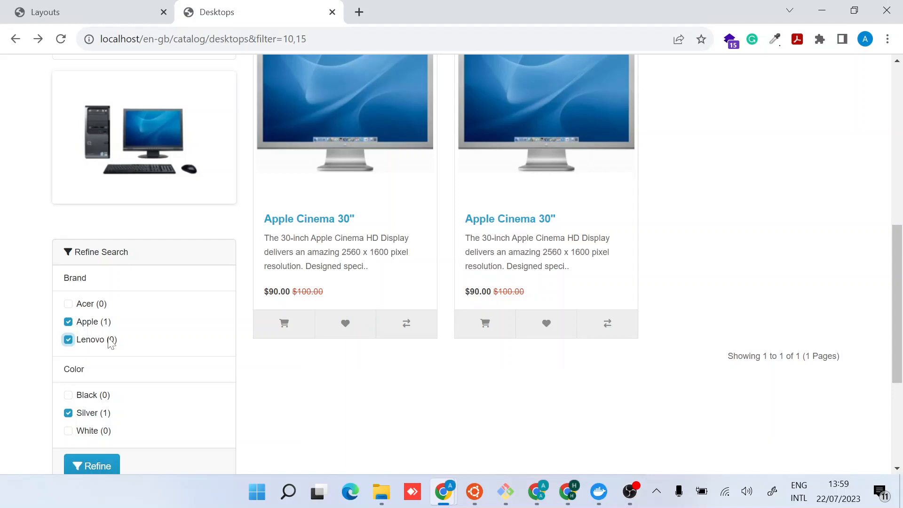